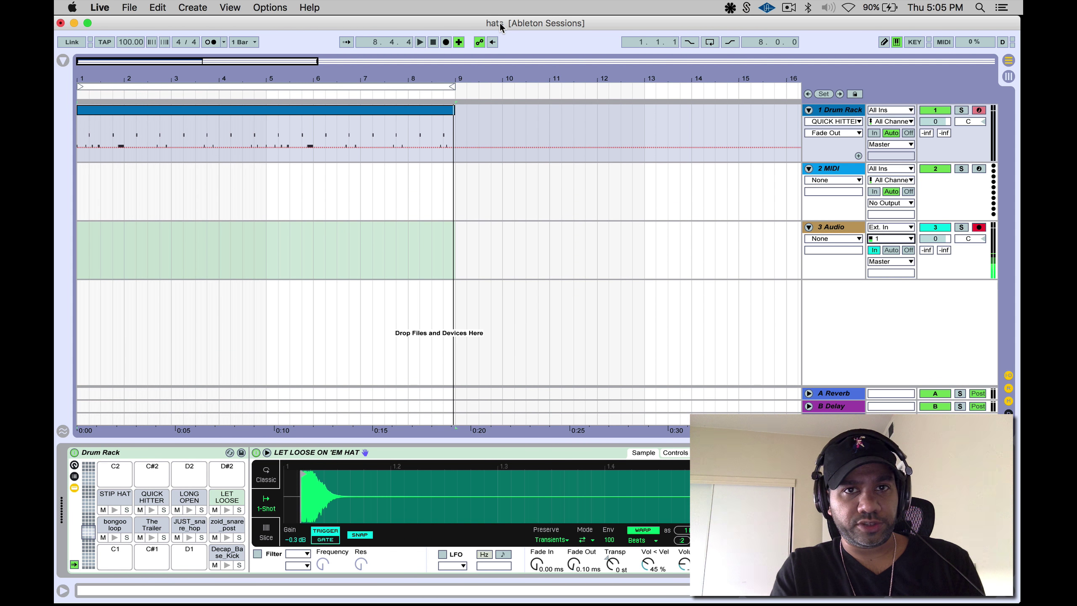
Step: Lower the project tempo to 70 BPM and play the drum beat to check the slower speed
left_click(935, 227)
key("space")
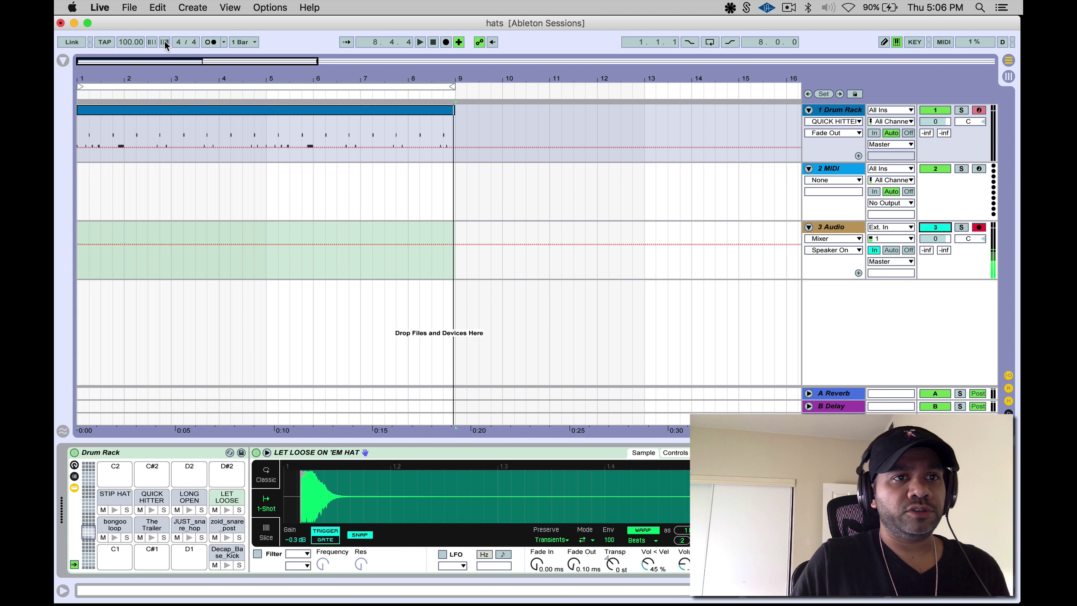
left_click_drag(131, 44, 131, 69)
key("Up")
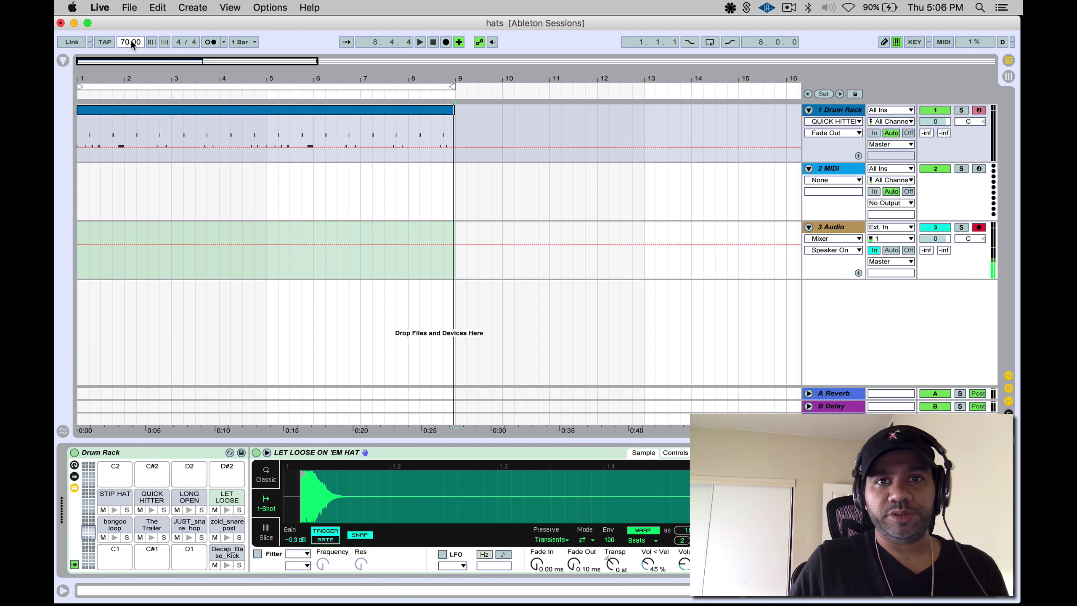
key("space")
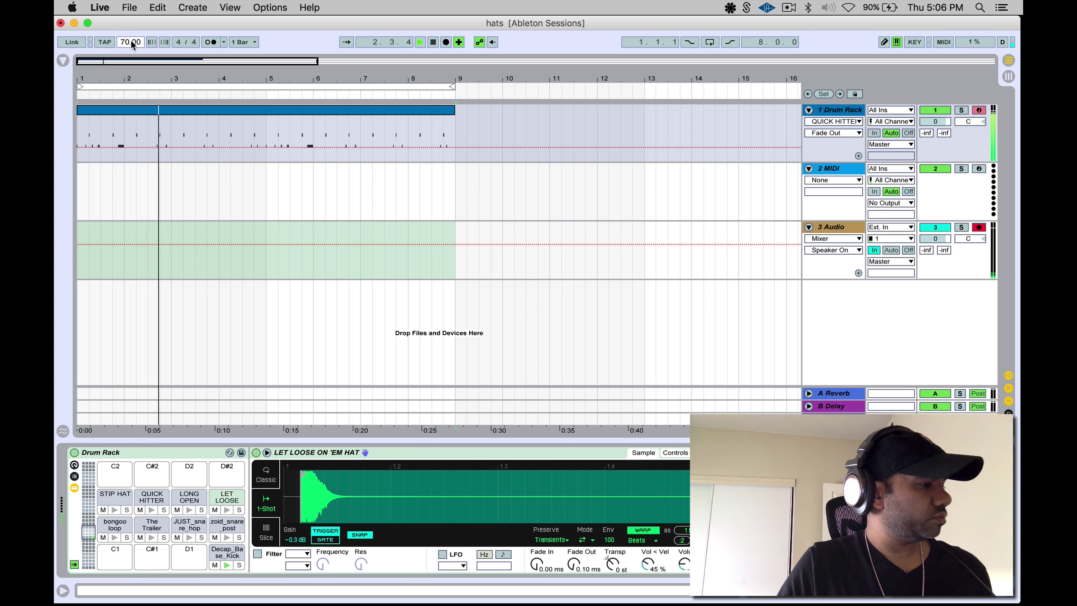
key("space")
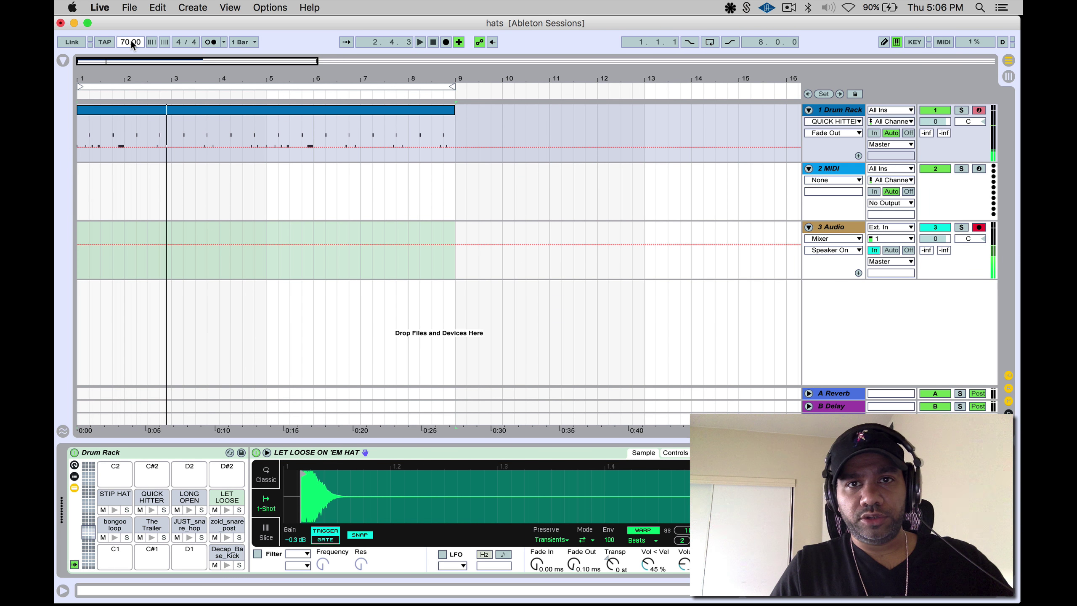
Step: Enable the metronome, record a two-bar hi-hat pattern onto the Drum Rack track over the beat, and play it back
key("o")
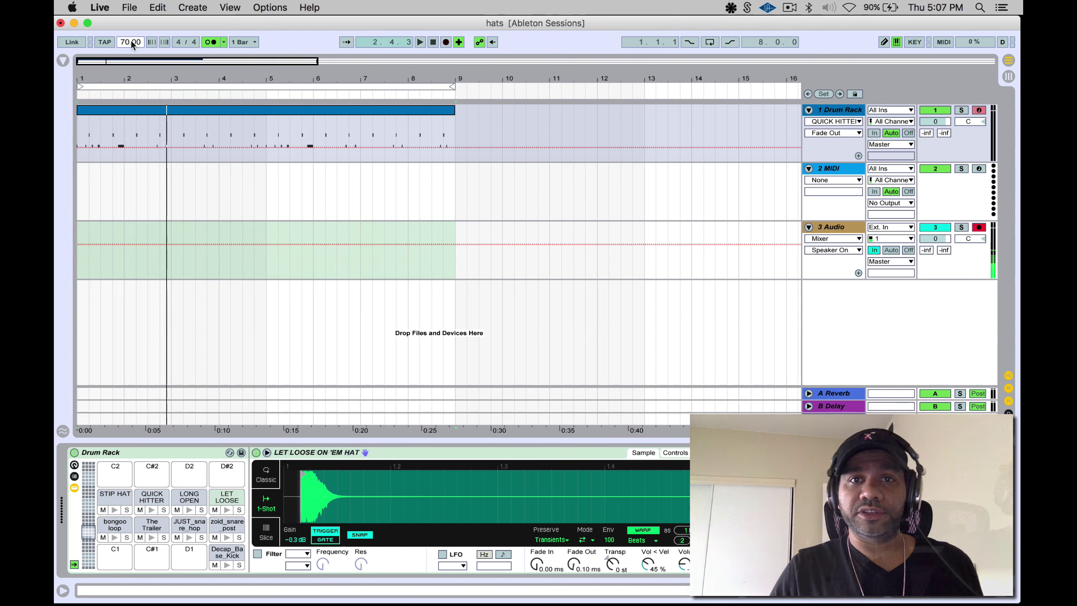
key("F9")
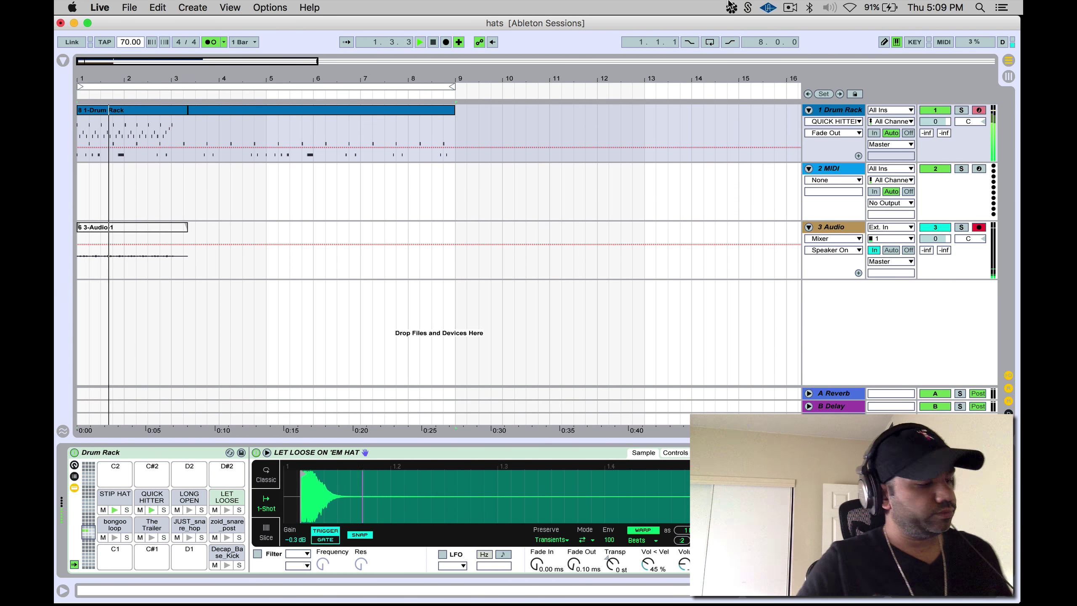
key("space")
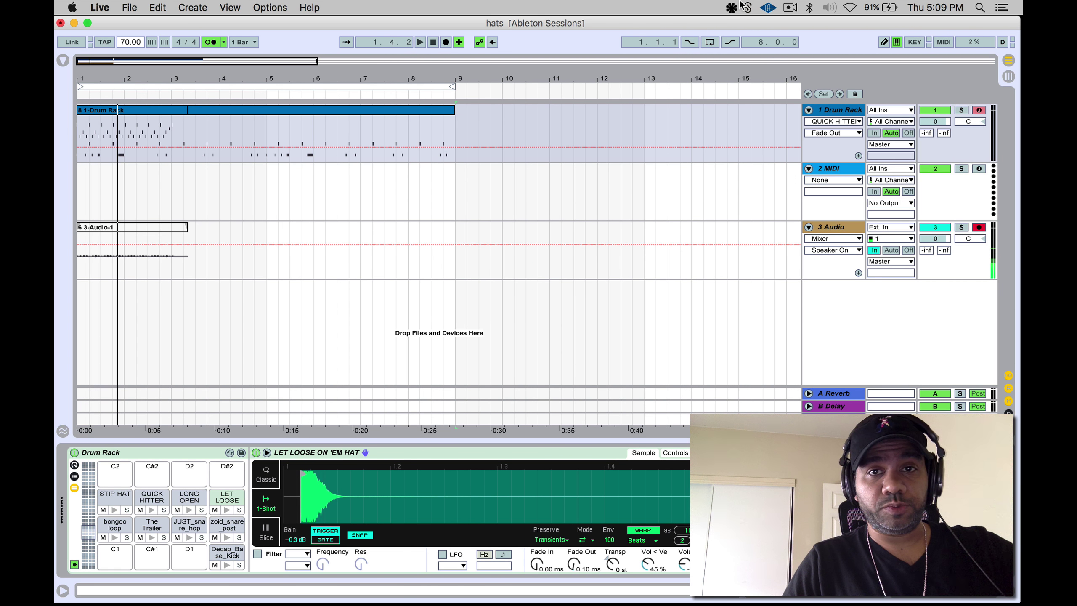
key("space")
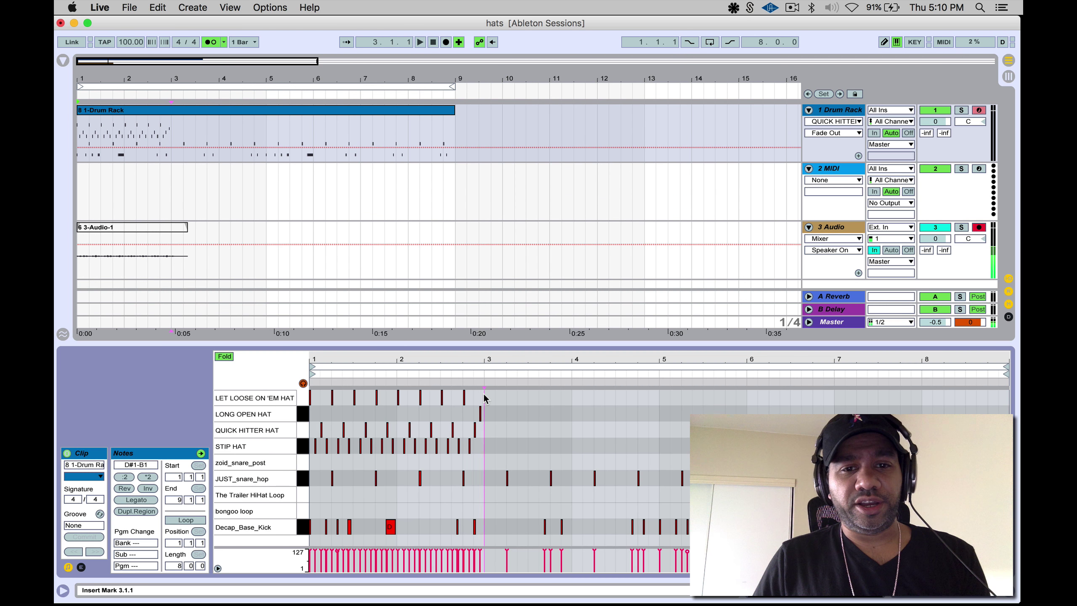
Step: Duplicate the hat notes of bars 1 and 2 three times to fill the eight-bar clip and play it
left_click_drag(485, 397, 284, 447)
key("super+d")
key("super+d")
key("super+d")
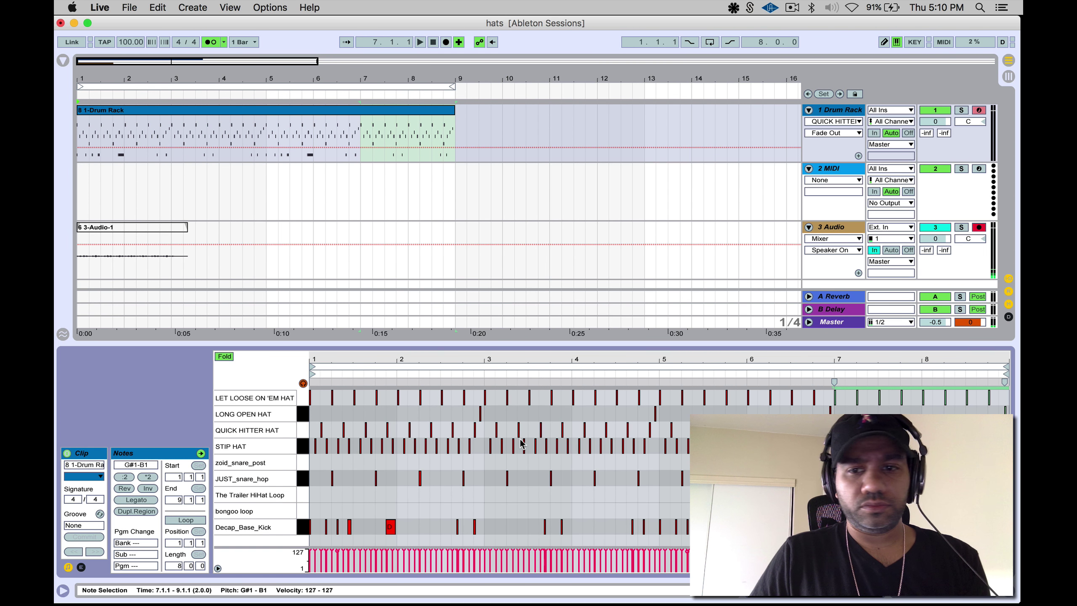
key("space")
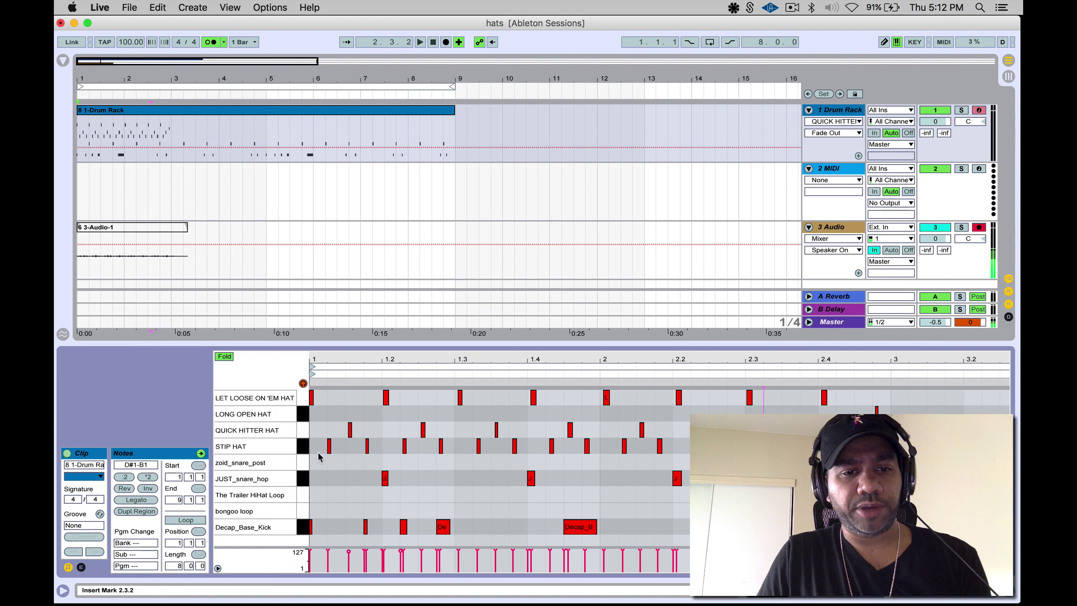
Step: Set the velocity of all STIP HAT notes in the first two bars to 83
left_click_drag(318, 442, 895, 446)
left_click_drag(848, 552, 847, 562)
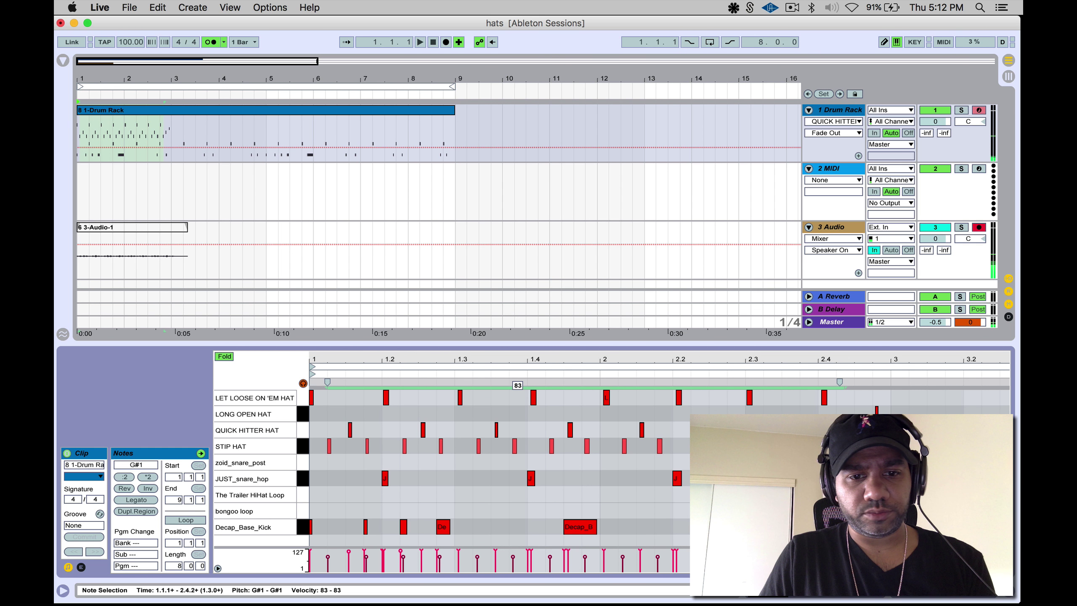
left_click(499, 553)
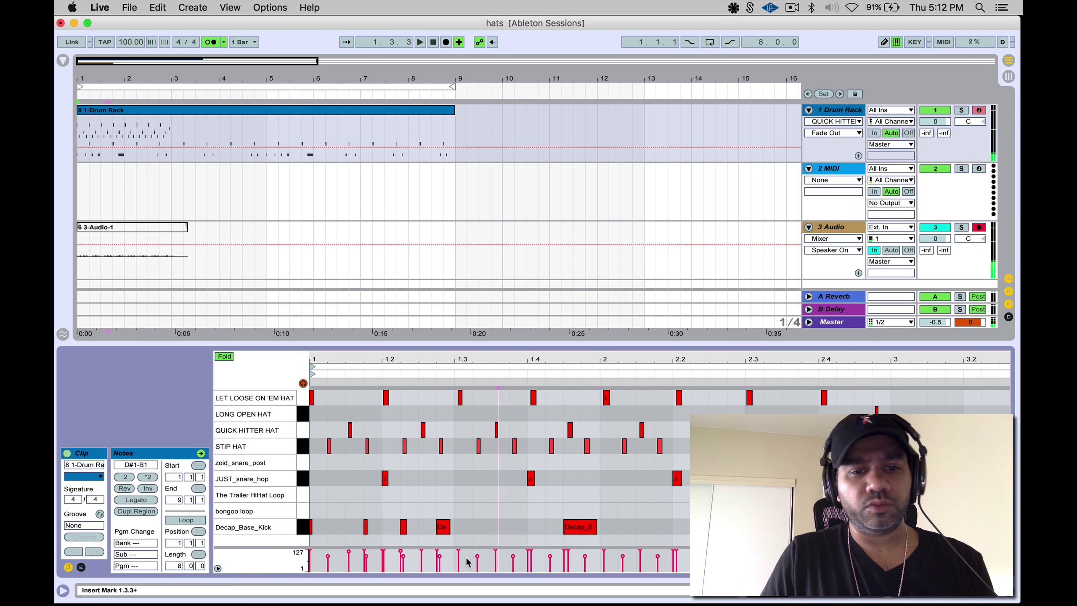
Step: Vary individual STIP HAT velocities, giving 97 to the note near 1.1.4 and 101 to the one near 2.4.2, and play the pattern
left_click(367, 446)
left_click_drag(367, 564, 367, 560)
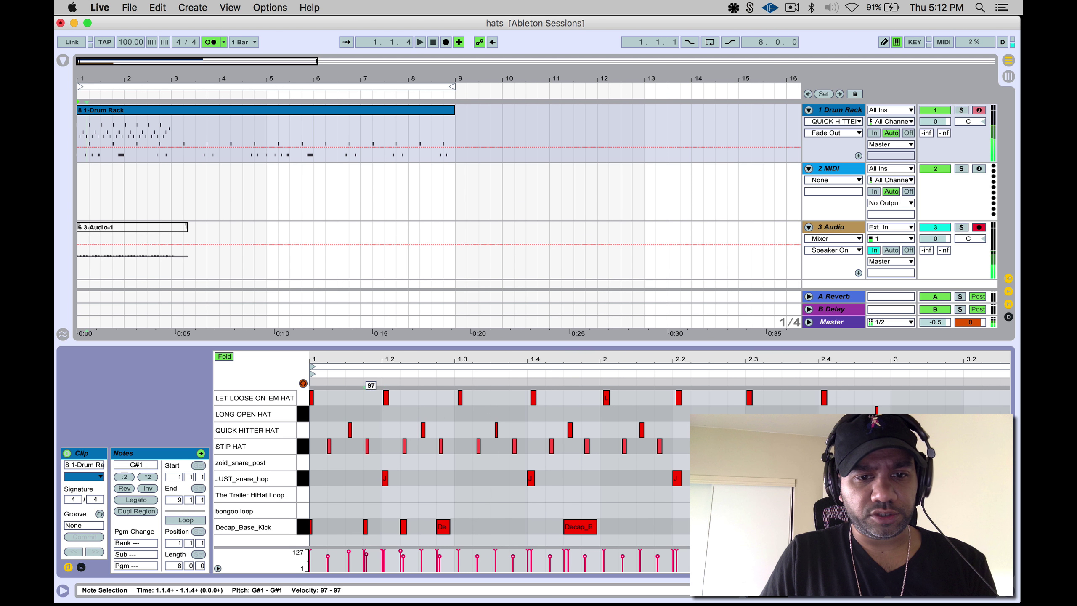
left_click(441, 446)
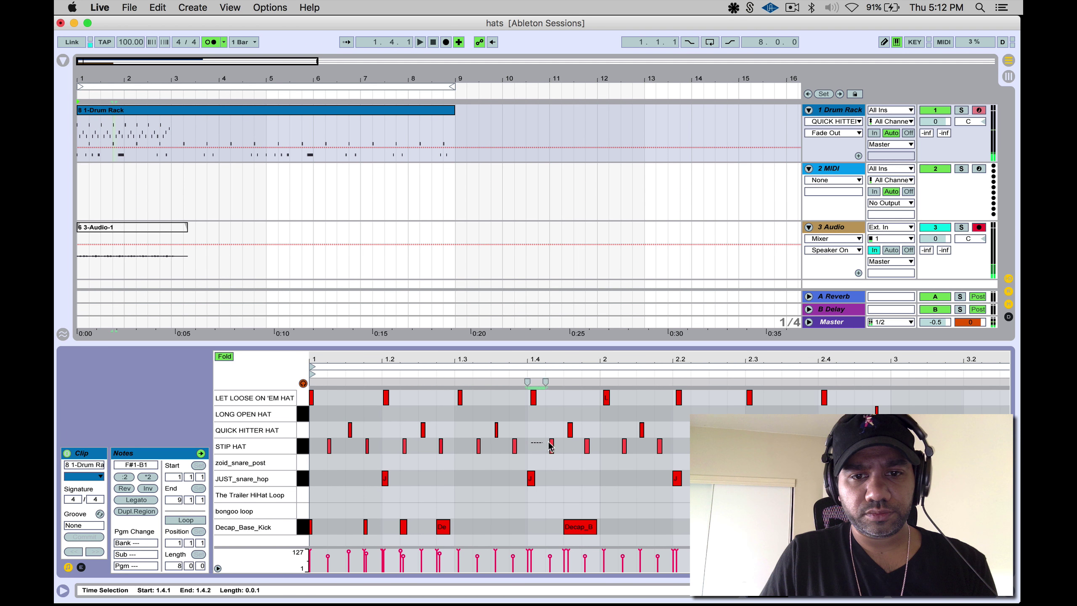
left_click(842, 446)
key("space")
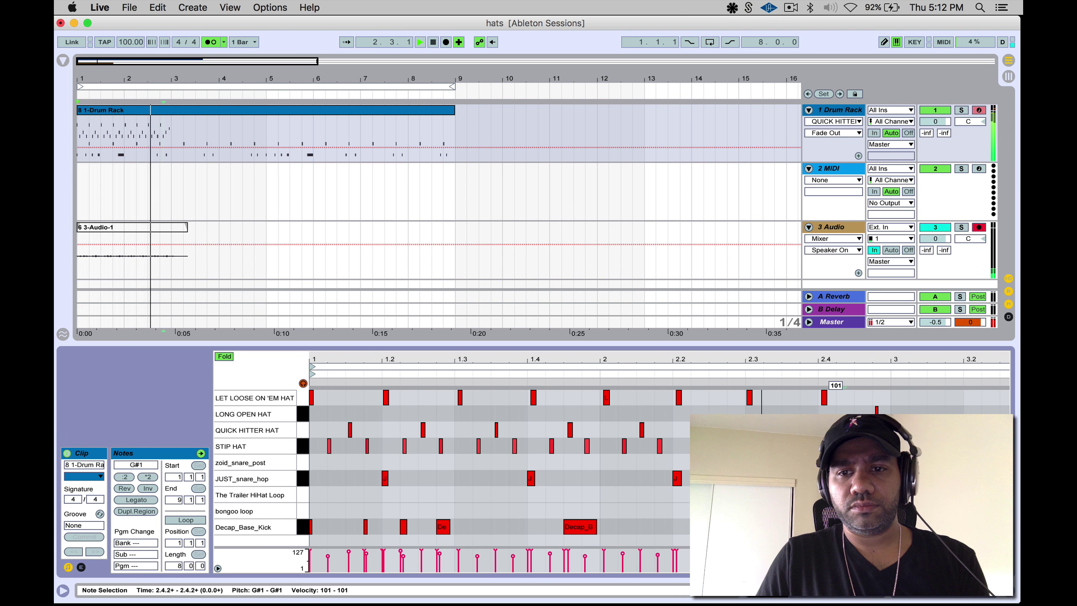
key("space")
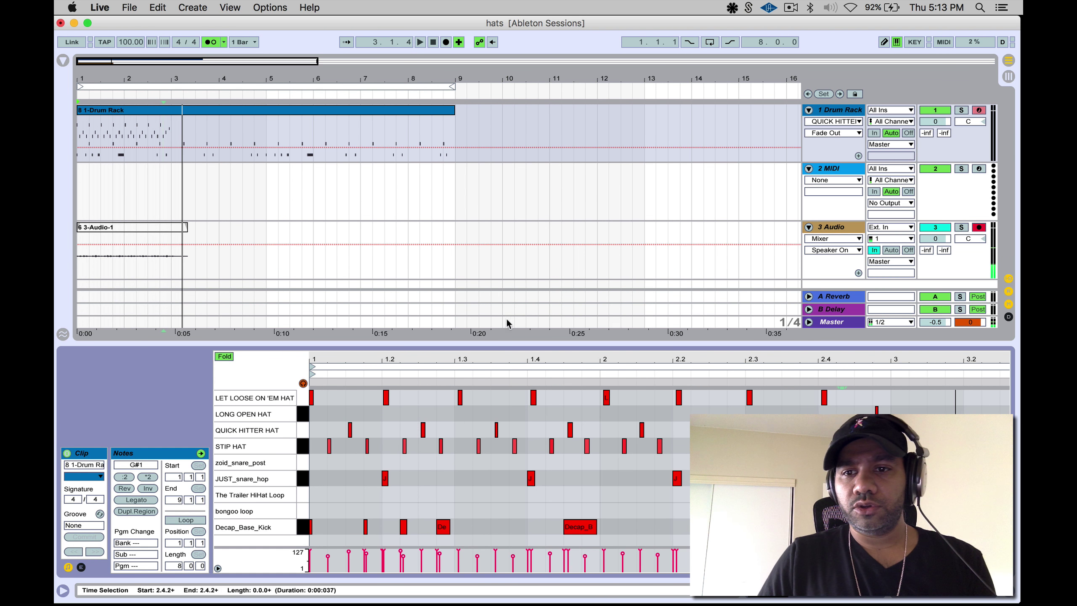
Step: Select all hat notes in bars 1 and 2, shift them slightly late off the grid, and play the groove
left_click_drag(721, 359, 721, 346)
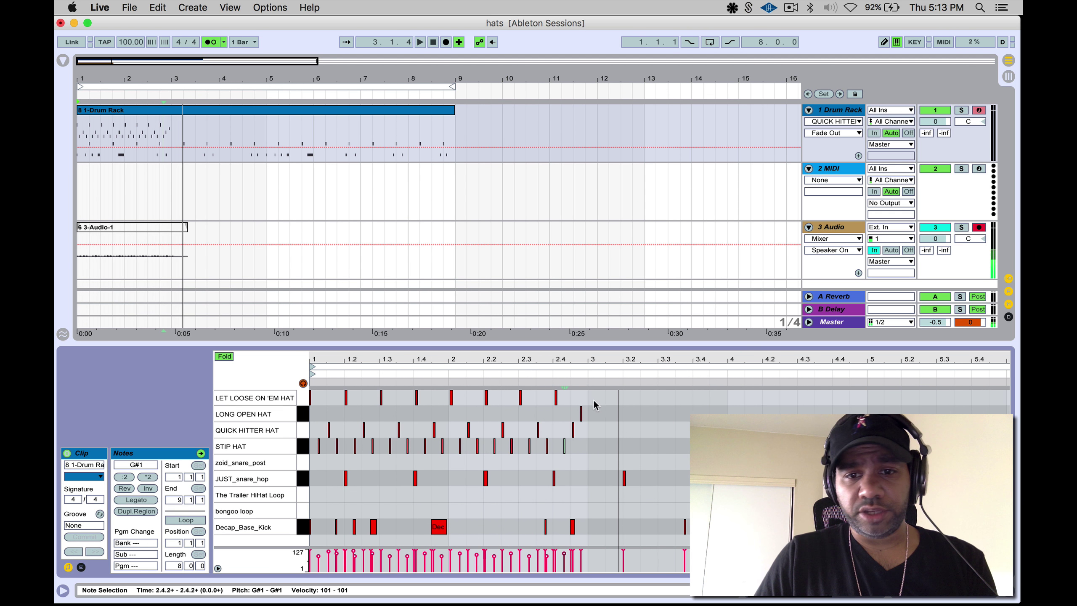
left_click_drag(588, 397, 302, 456)
key("plus")
key("plus")
key("plus")
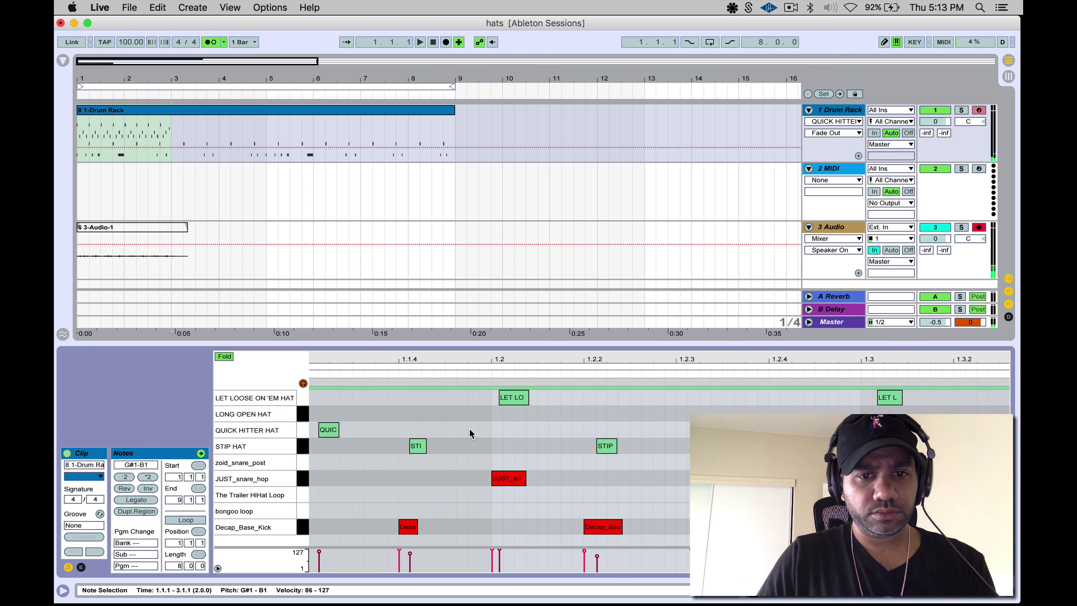
left_click_drag(316, 401, 320, 403)
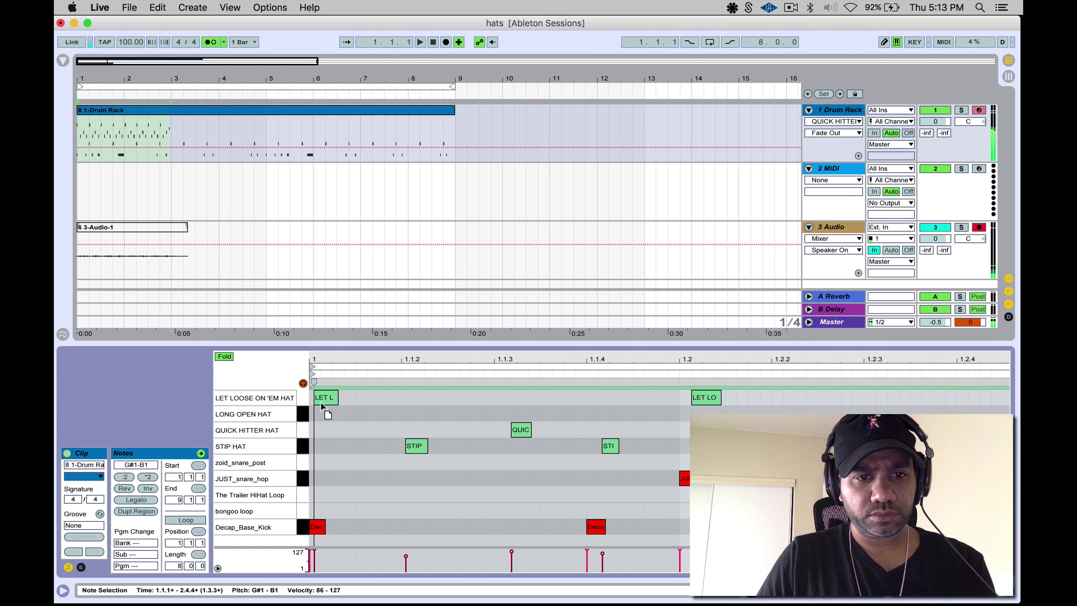
key("space")
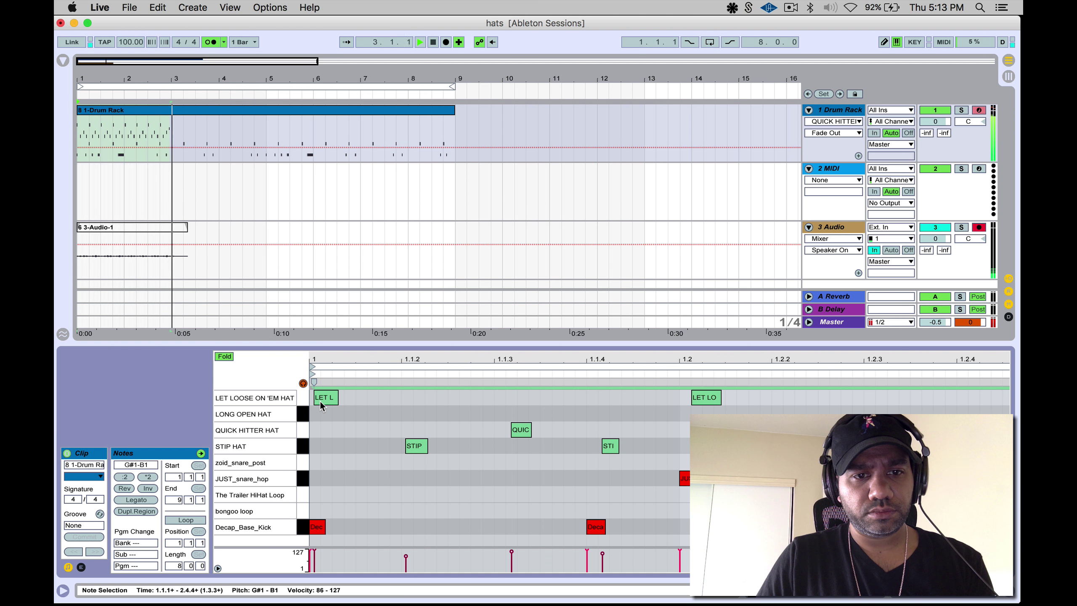
key("space")
key("space")
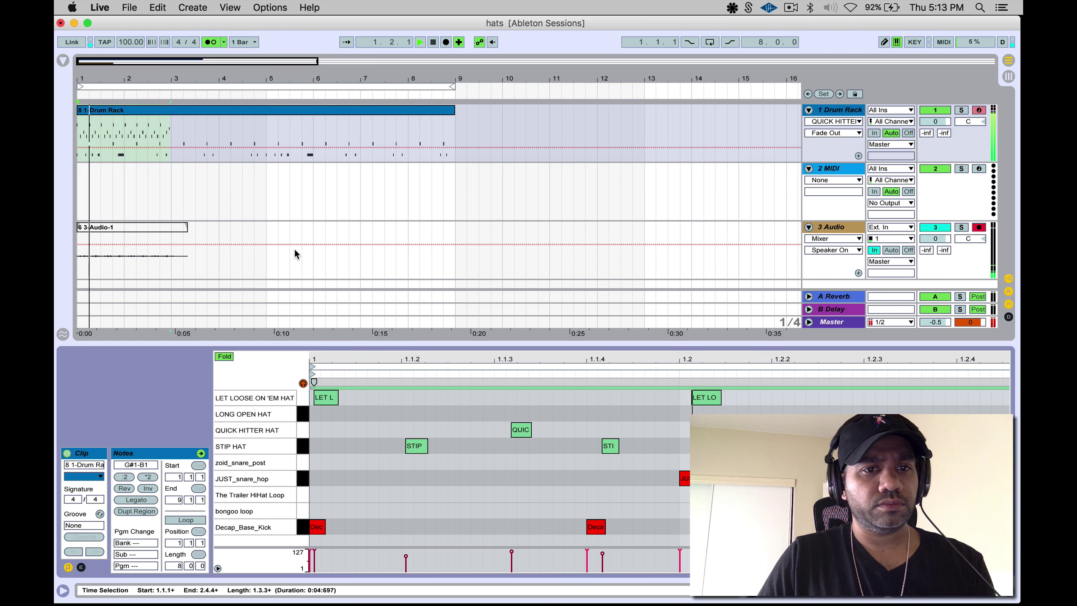
Step: Nudge the selected hat notes slightly earlier, still just behind the beat, and listen to the timing
left_click_drag(321, 399, 320, 399)
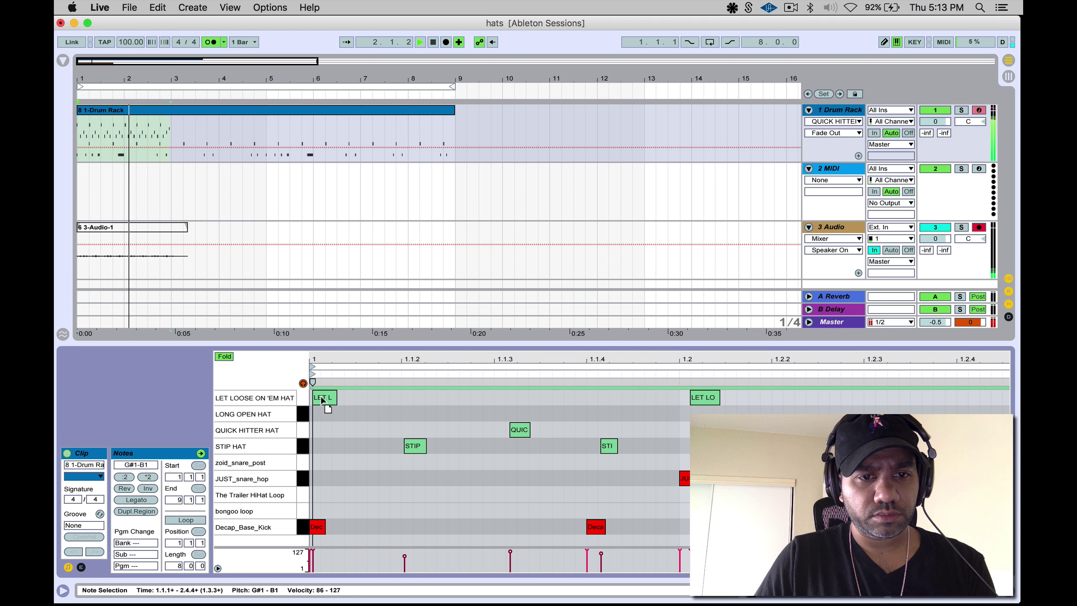
scroll(785, 406, "down", 5)
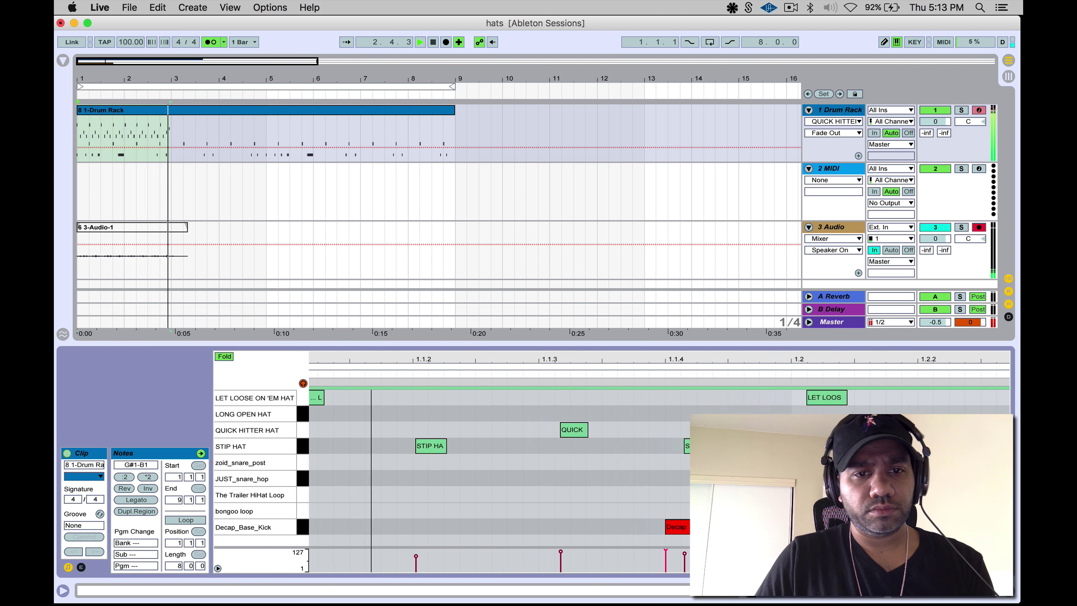
key("space")
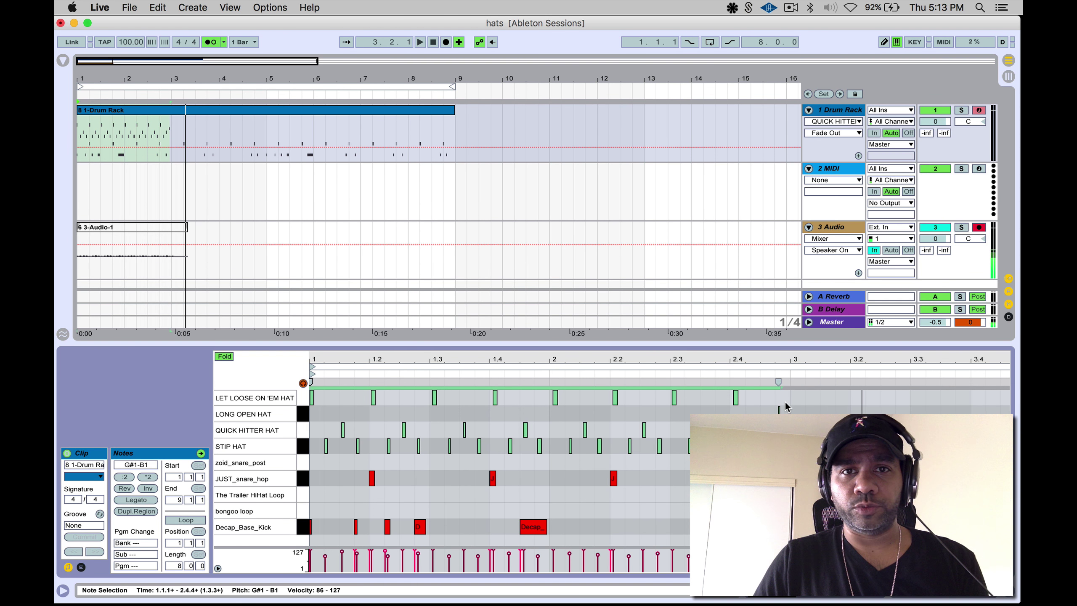
Step: Duplicate the adjusted two bars of hat notes three times to fill the eight-bar clip, and save the set
left_click(299, 462)
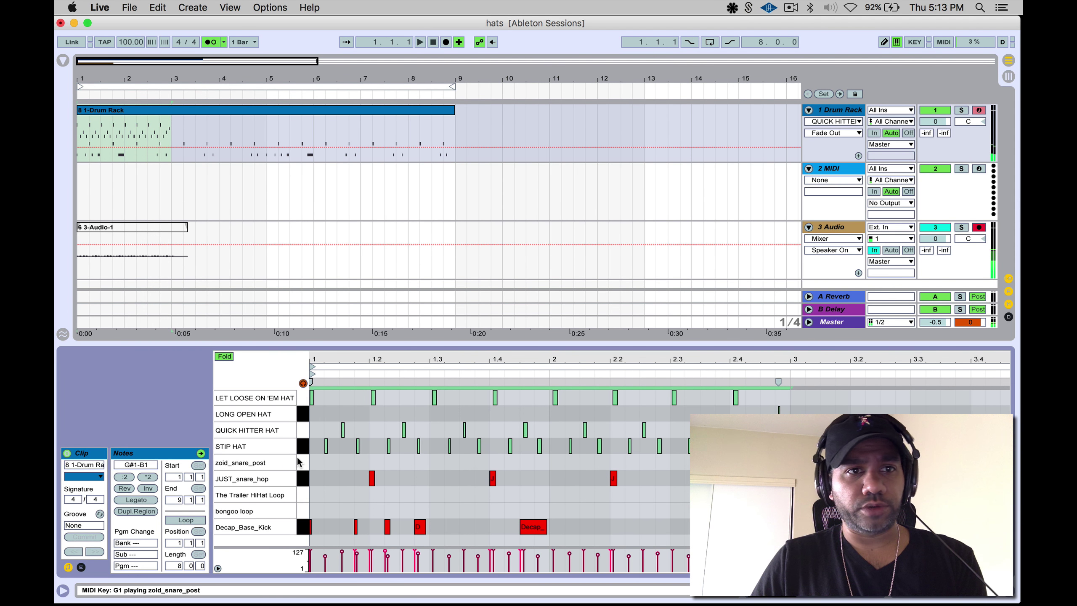
key("super+d")
key("super+d")
key("super+d")
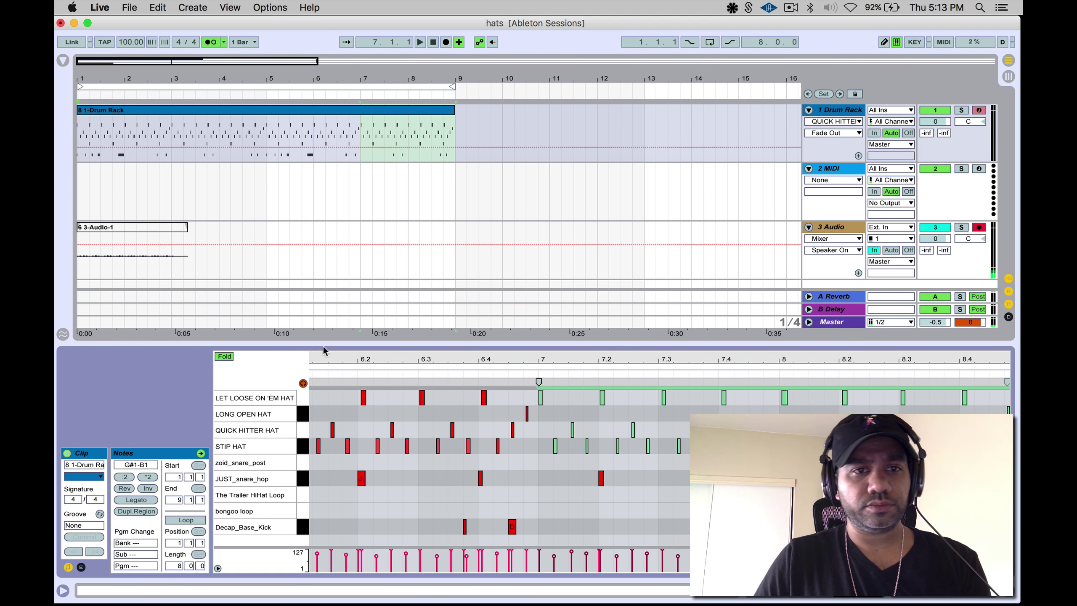
left_click(247, 87)
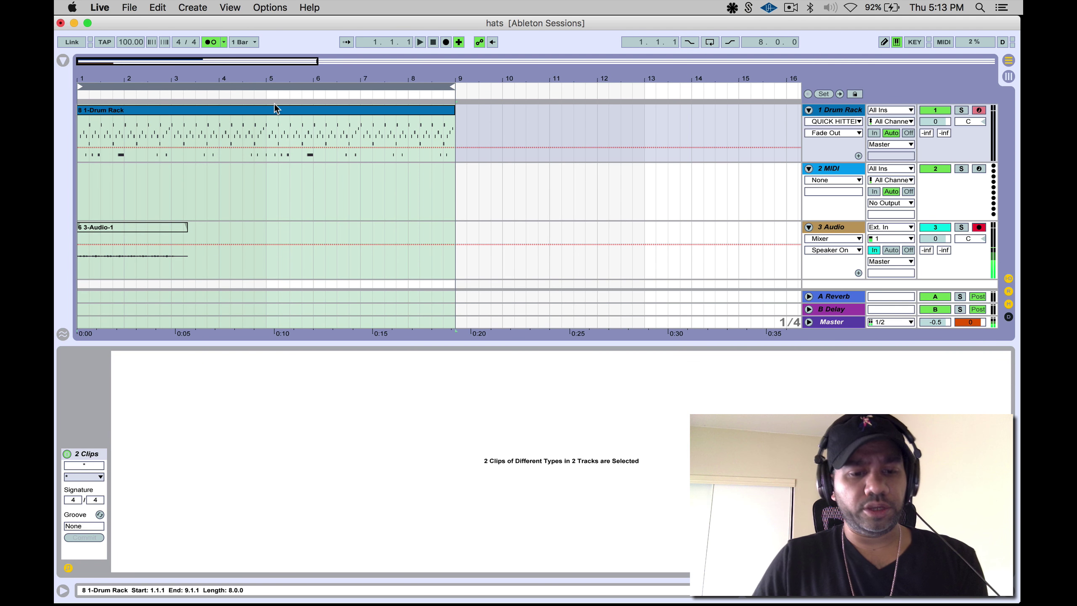
key("super+s")
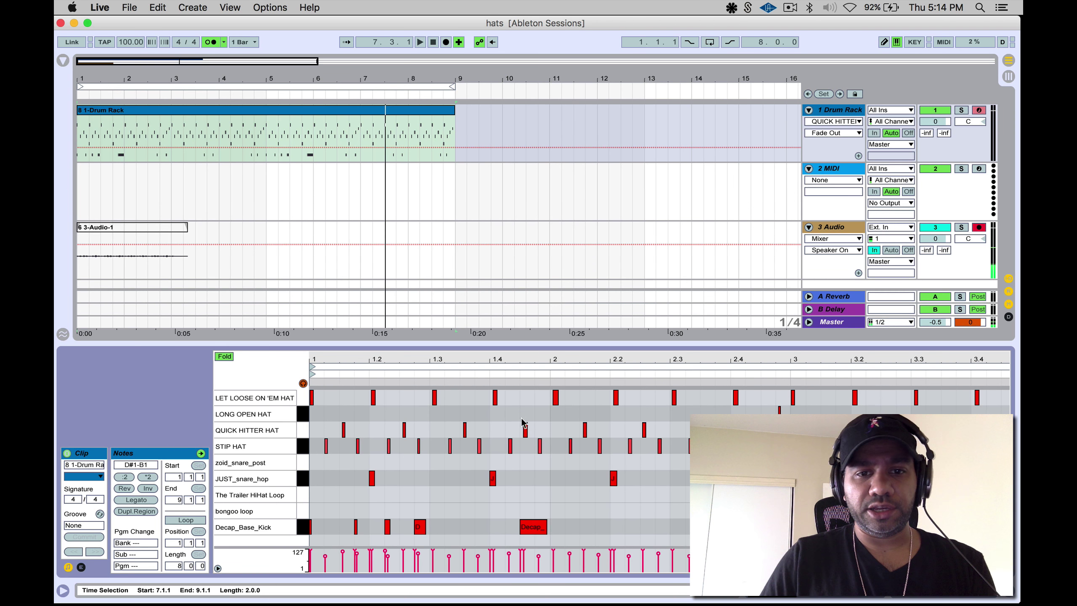
Step: Replace the LET LOOSE ON 'EM HAT hit at 1.2 with a LONG OPEN HAT note lasting until 1.3, and audition it
left_click(489, 424)
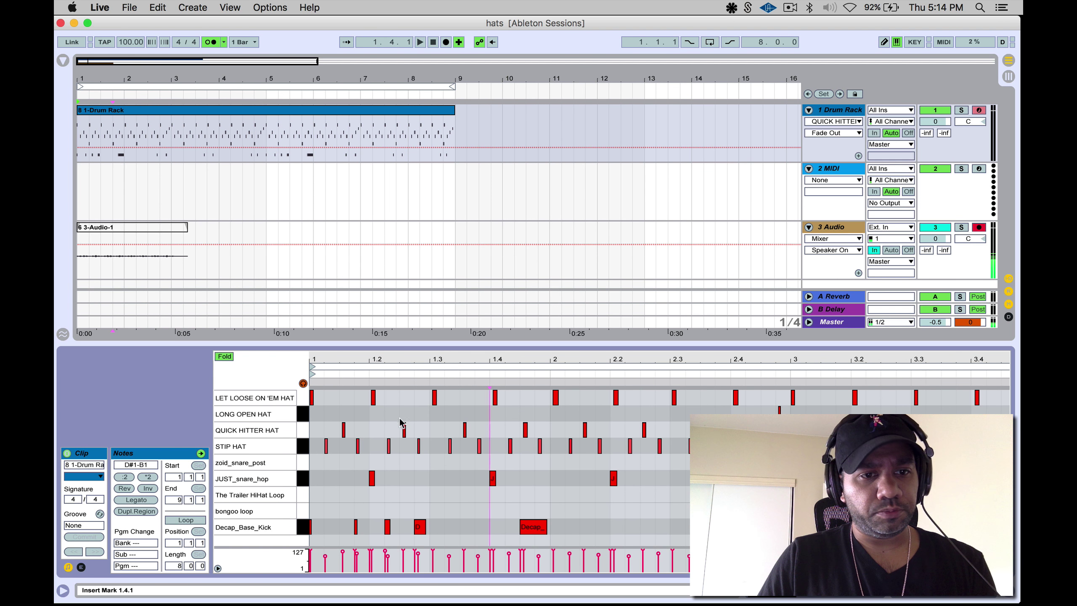
key("space")
key("minus")
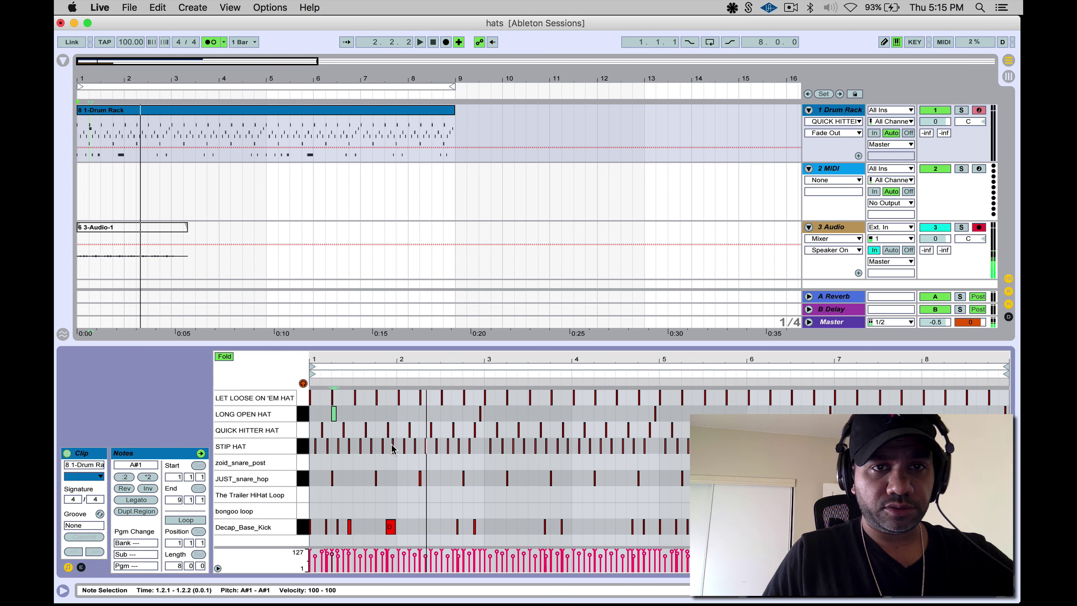
key("plus")
key("plus")
left_click(442, 447)
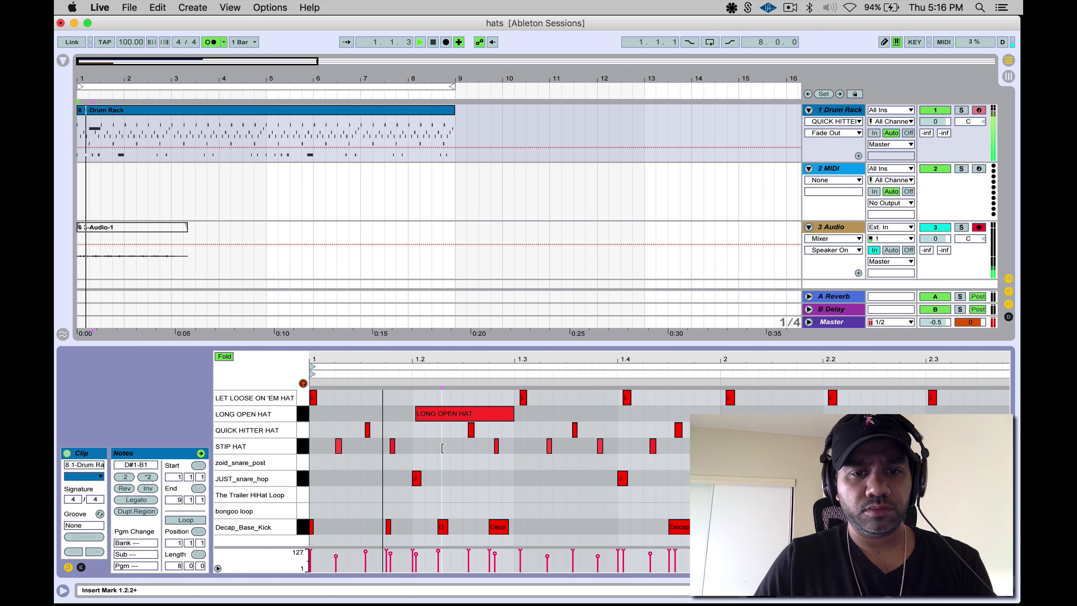
key("space")
key("space")
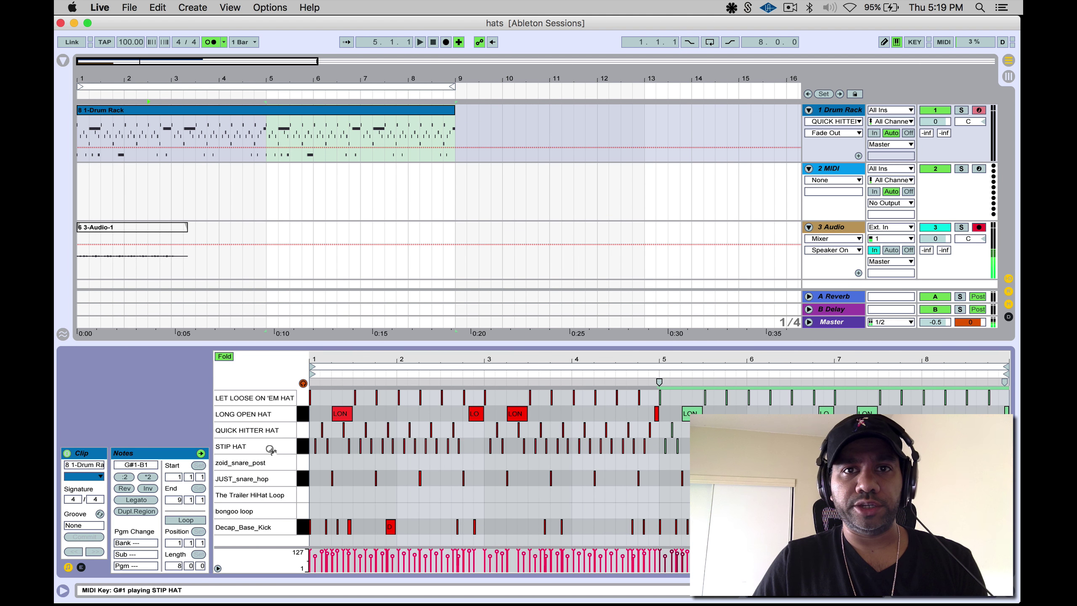
Step: Play the eight-bar loop with the open hats from the start, and select the Drum Rack clip
left_click(284, 88)
key("space")
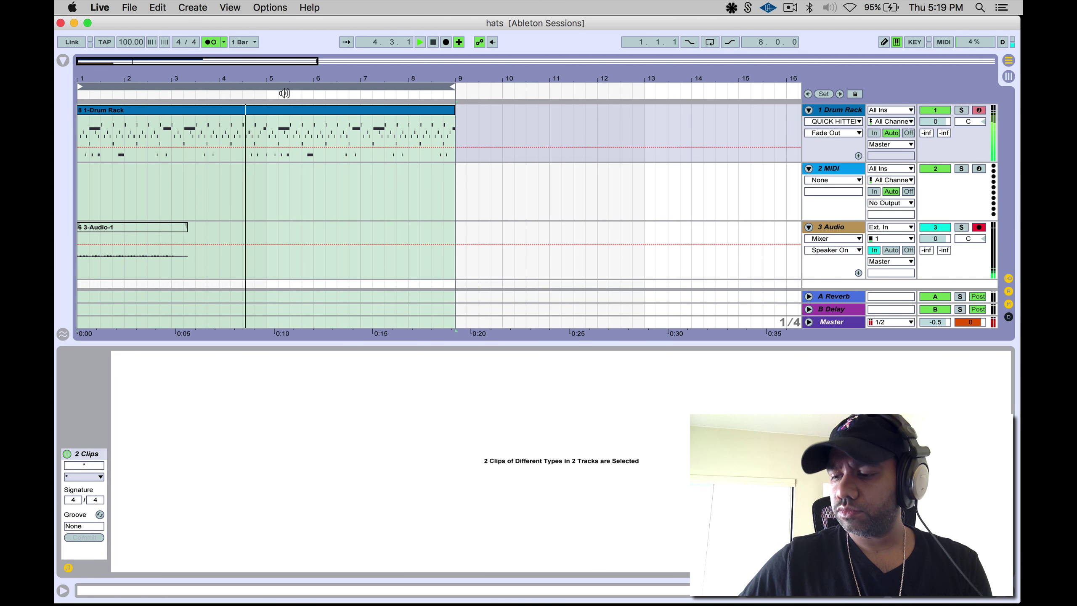
left_click(284, 93)
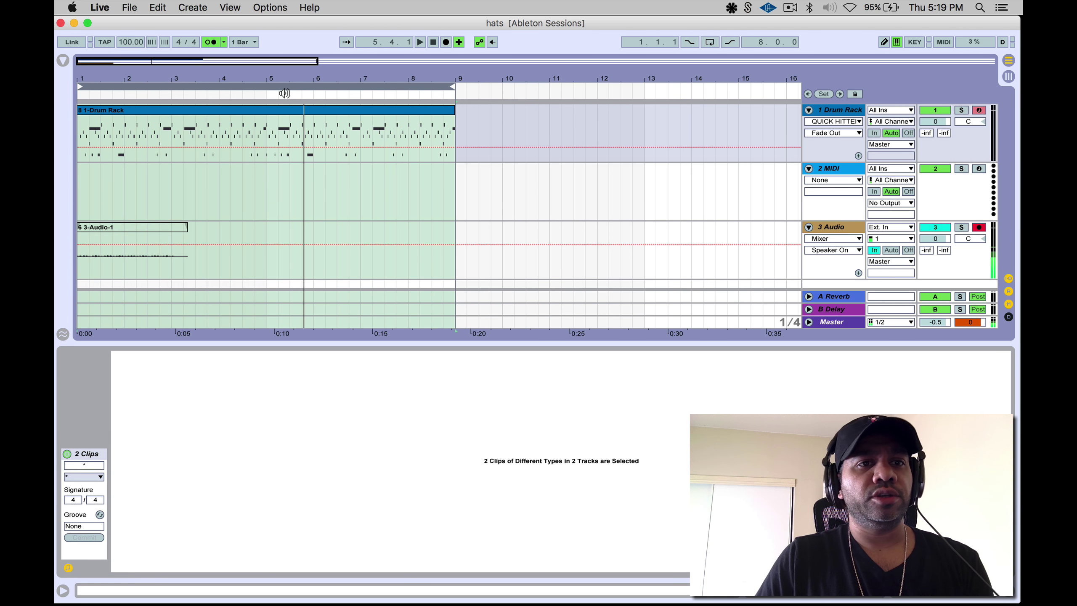
left_click(304, 109)
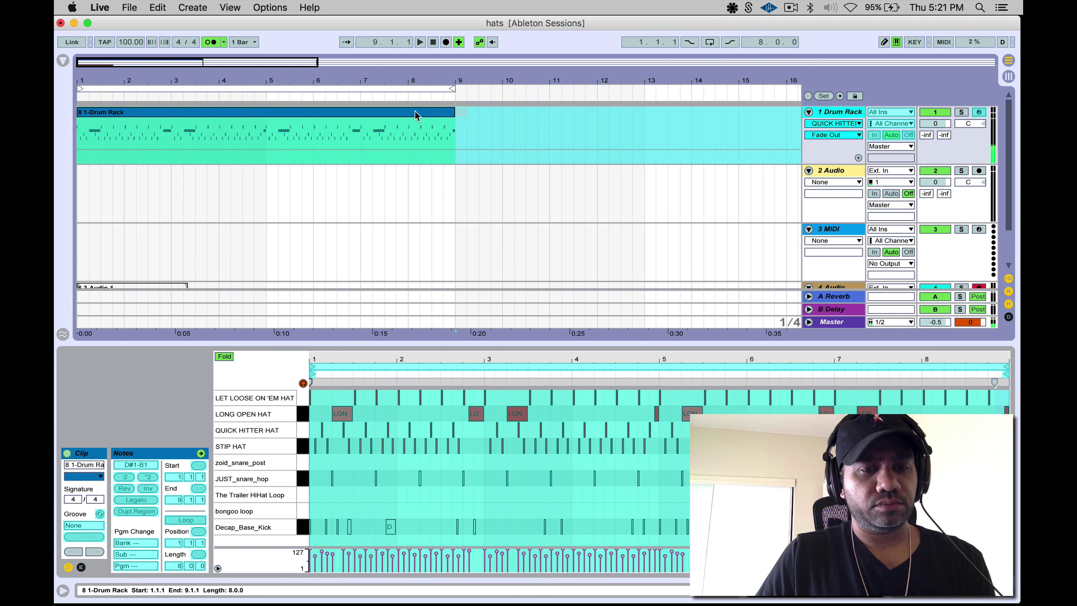
Step: Copy the frozen hi-hat clip onto the 2 Audio track, search the browser for "transient", and load Transient Master on that track
left_click_drag(415, 111, 410, 173)
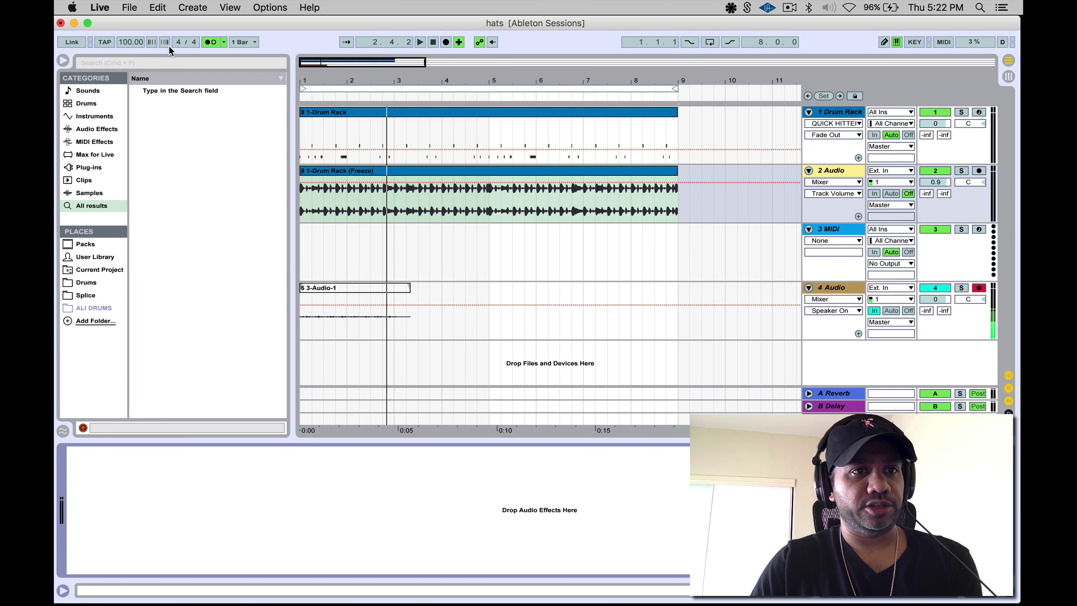
left_click(158, 63)
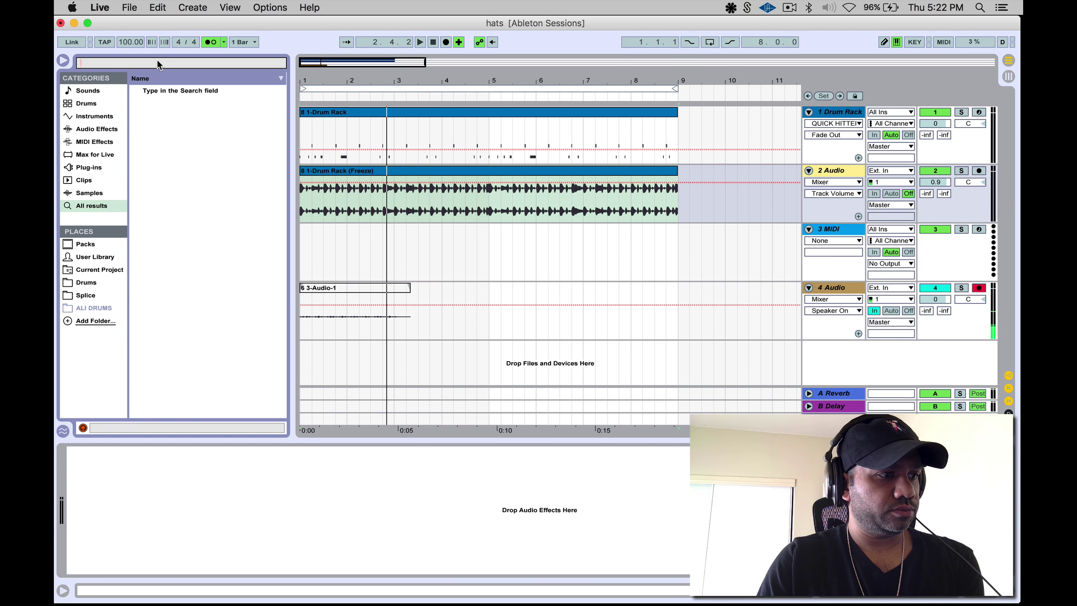
type("transient")
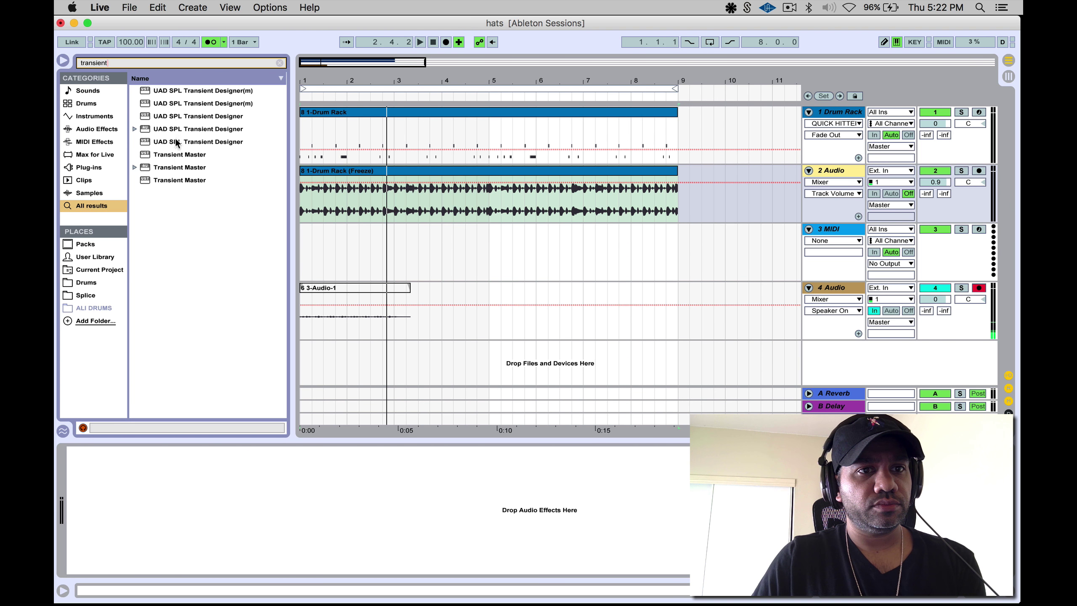
left_click(168, 155)
left_click(163, 168)
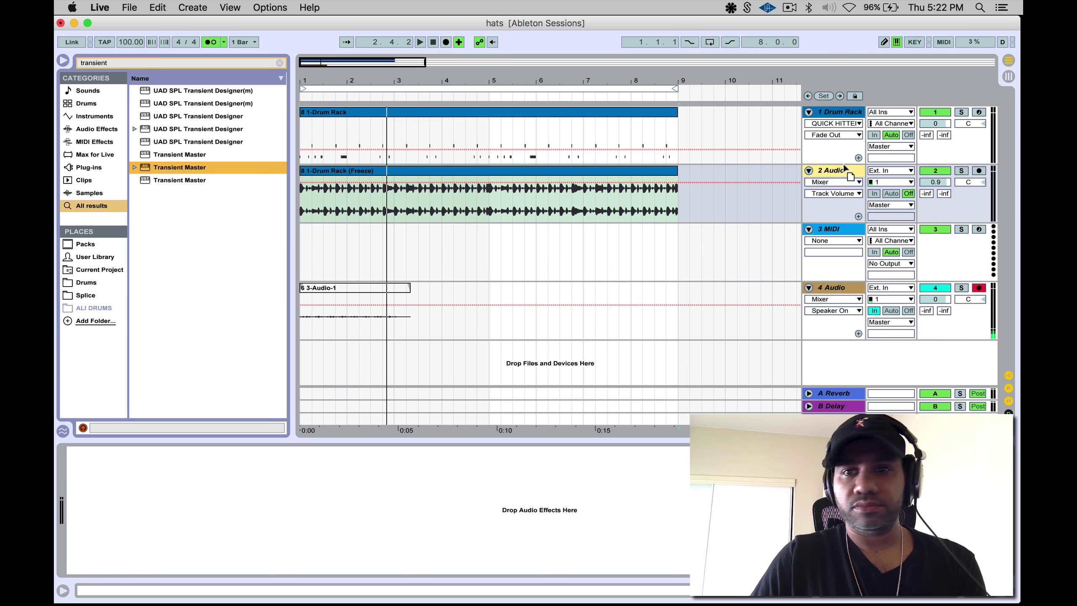
left_click_drag(855, 173, 857, 177)
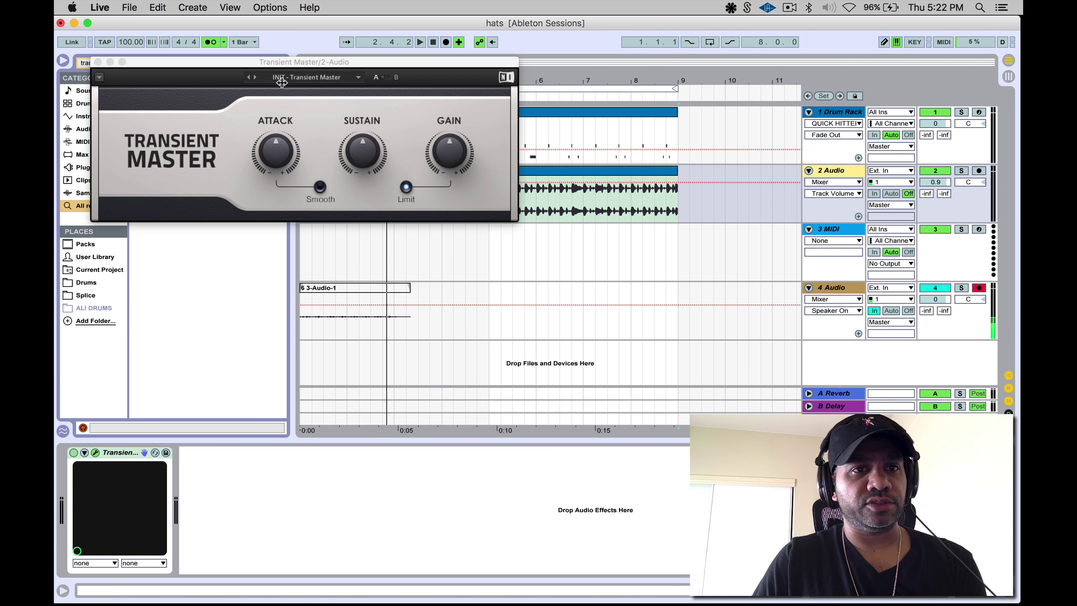
Step: Play the beat and audition the Transient Master presets on the hats, settling on Punch
key("space")
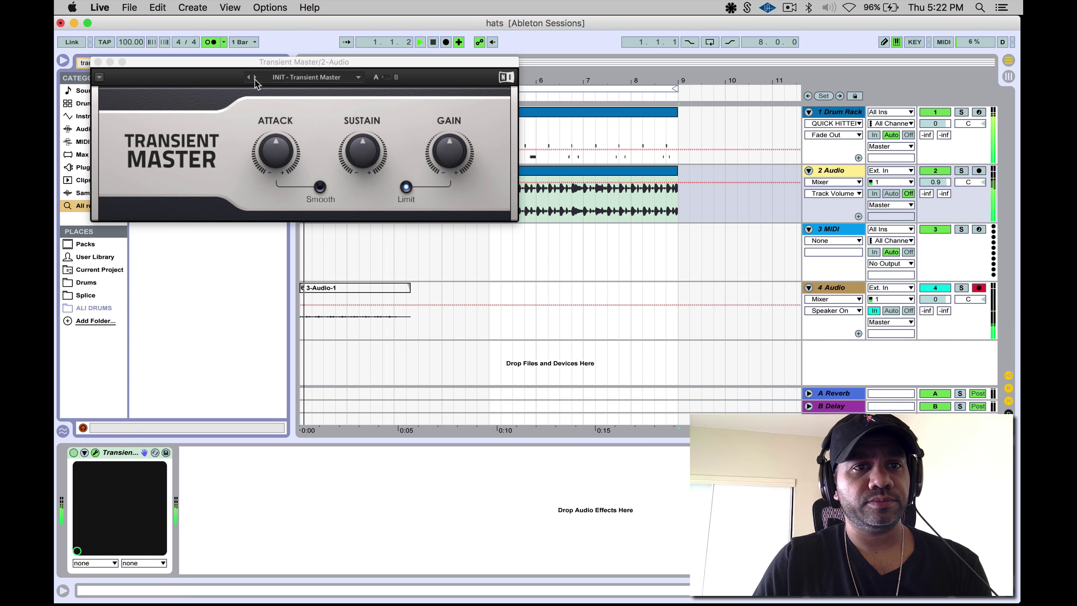
left_click(255, 78)
left_click(254, 78)
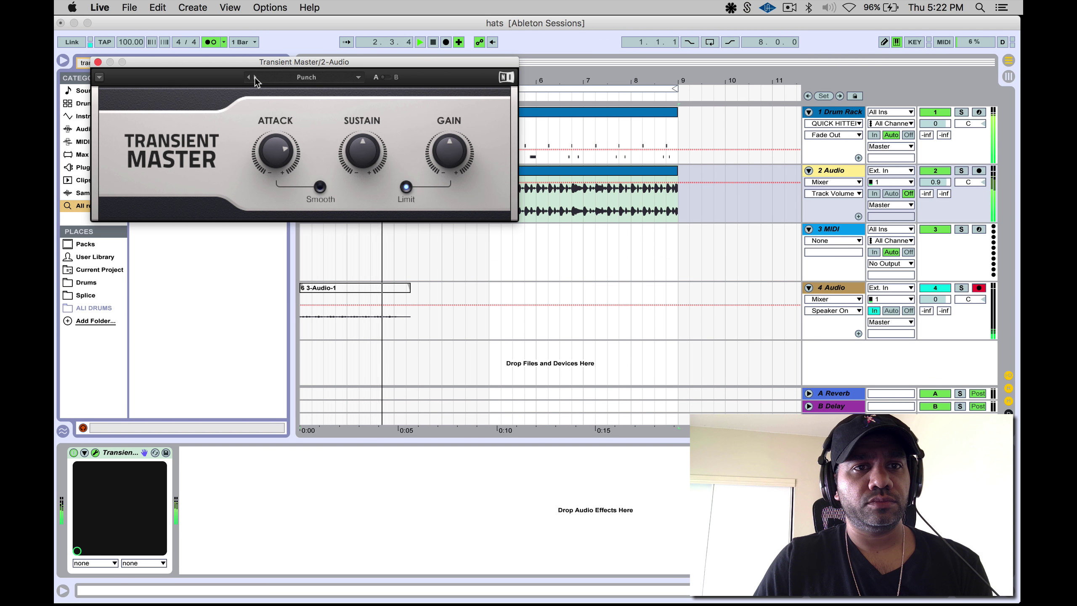
left_click(254, 78)
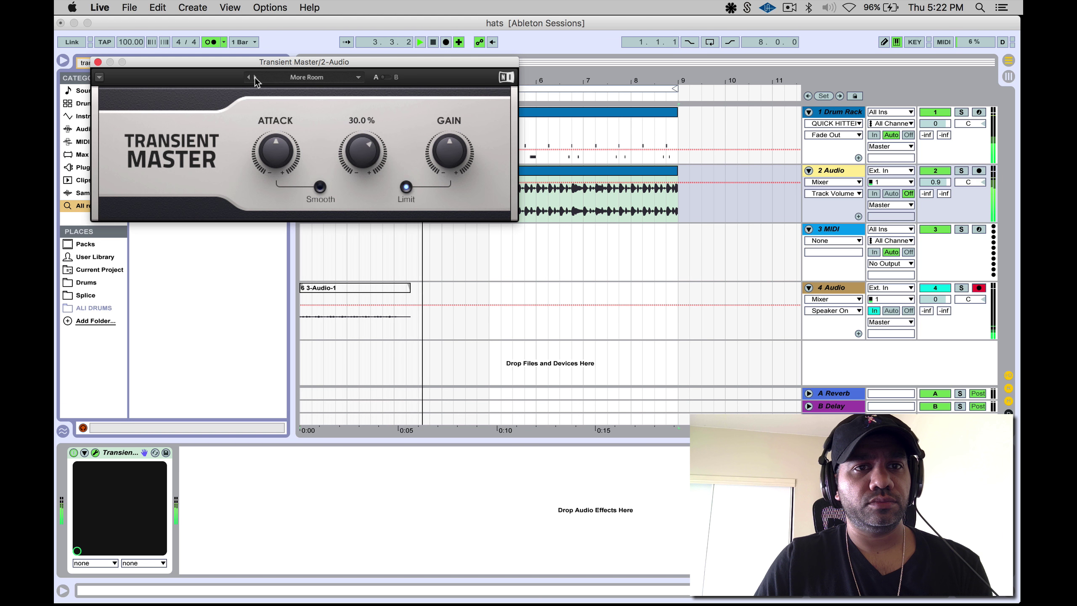
left_click(254, 78)
left_click(254, 77)
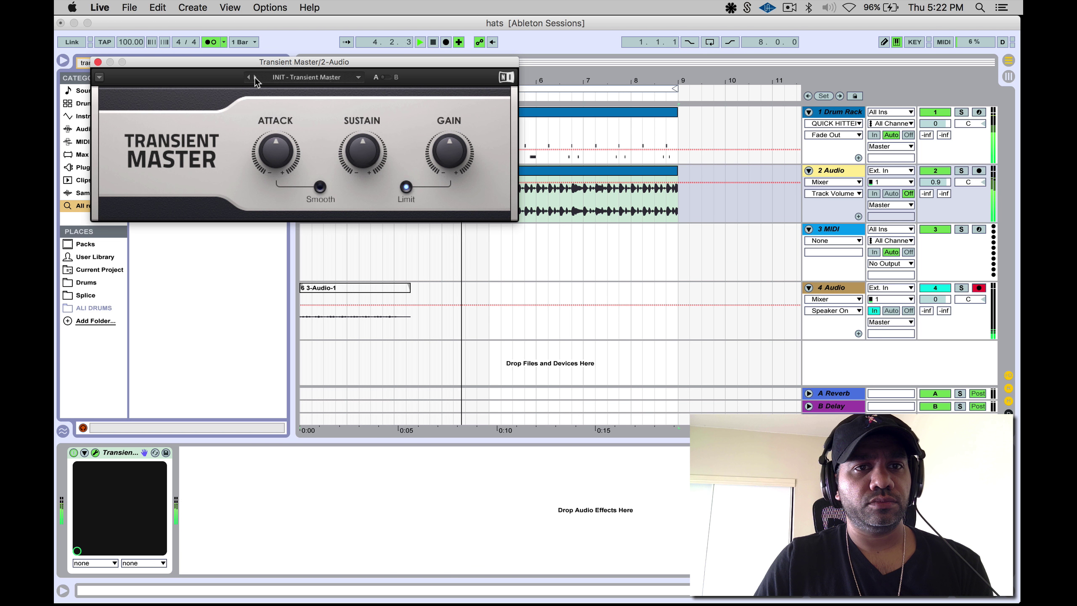
left_click(254, 77)
left_click(254, 78)
left_click(254, 78)
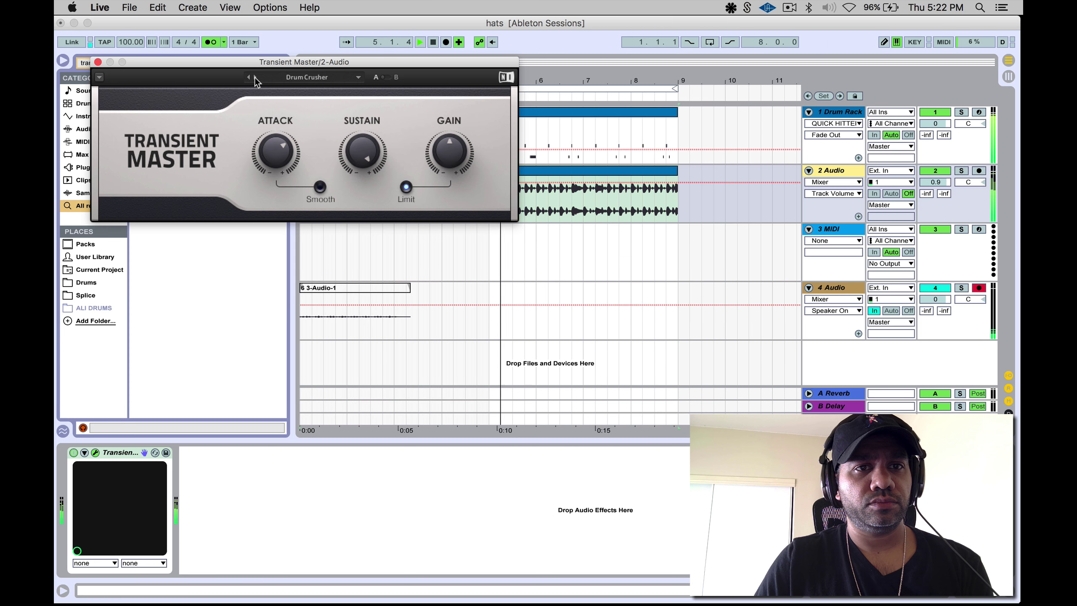
left_click(254, 78)
Step: Set Transient Master's Attack to 45% and Sustain to -25% on the hats, stop playback, and close the plug-in window
left_click_drag(275, 152, 276, 158)
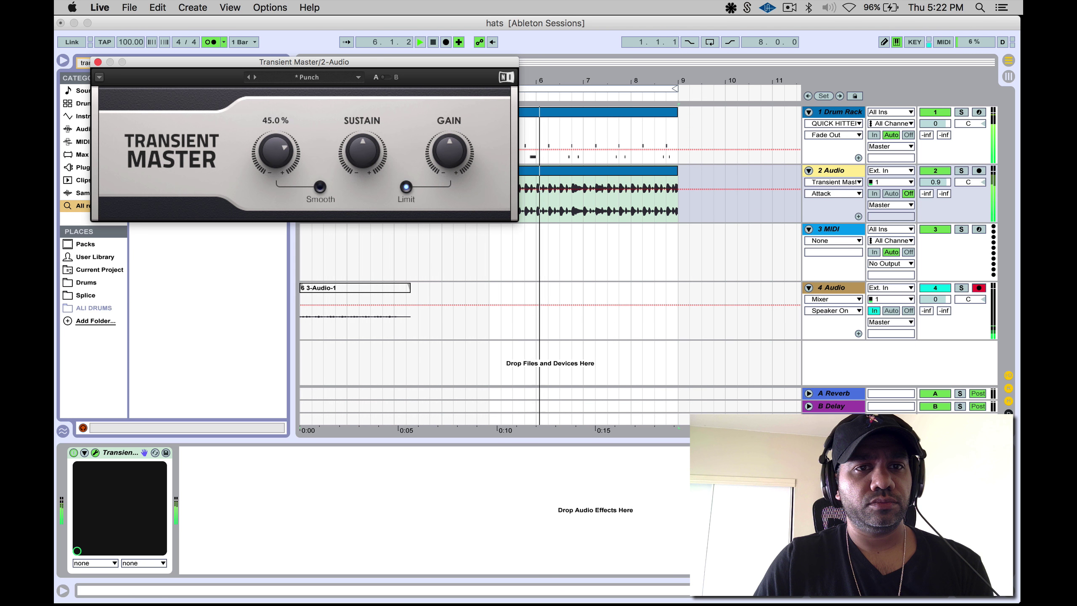
left_click_drag(363, 151, 363, 161)
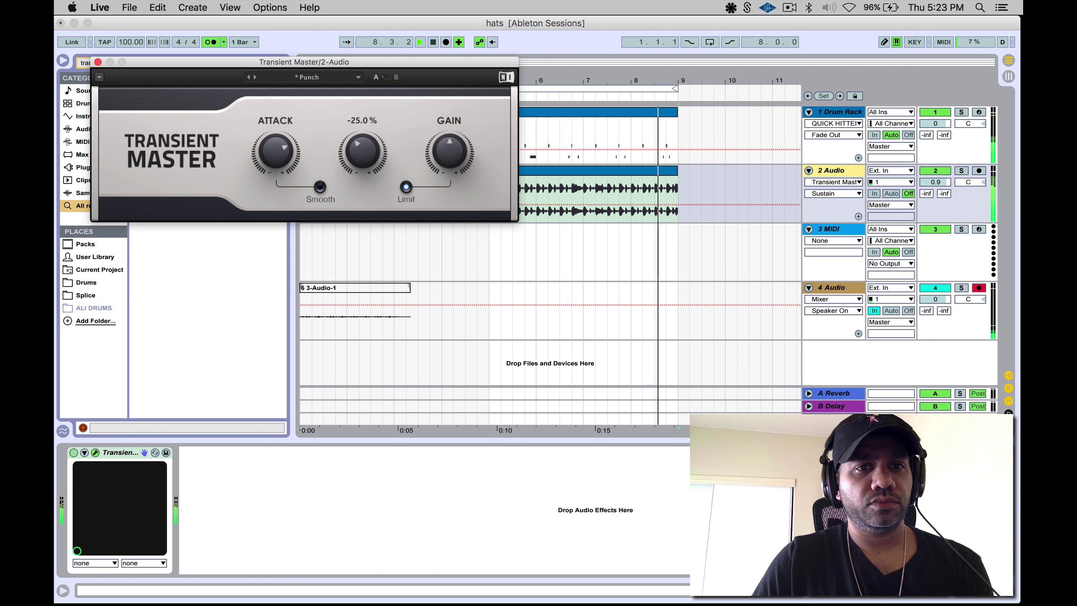
key("space")
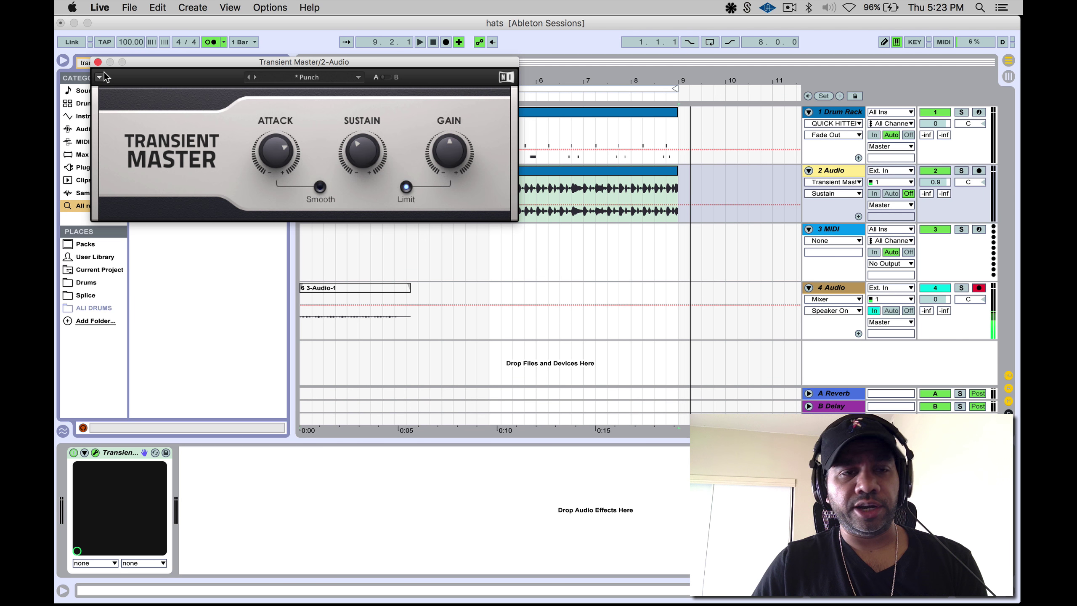
left_click(98, 62)
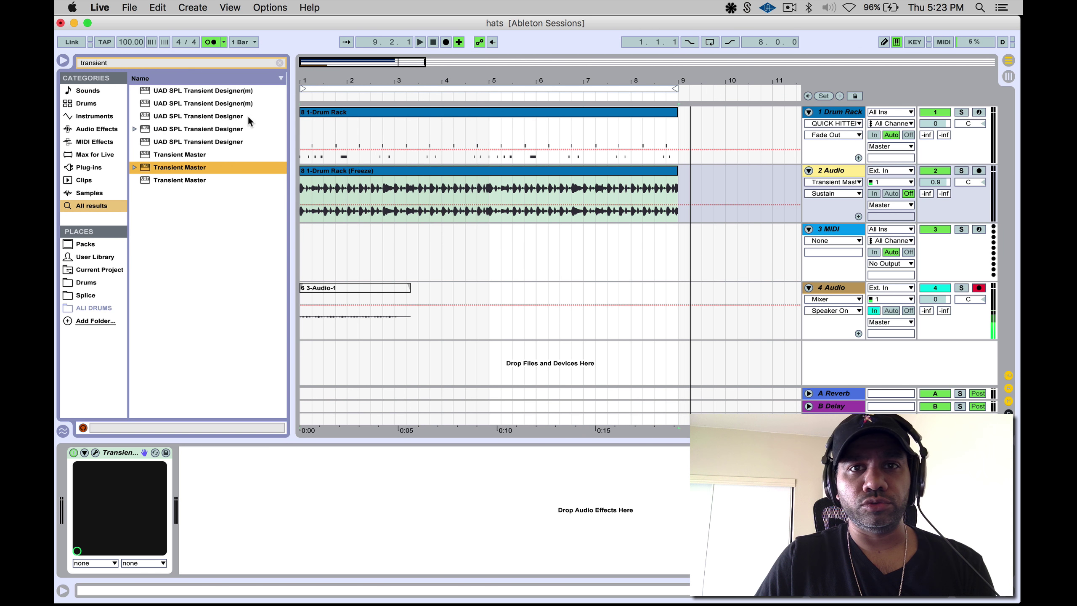
Step: Play the loop from the start and lower the 2 Audio track volume to -1.3 dB
key("space")
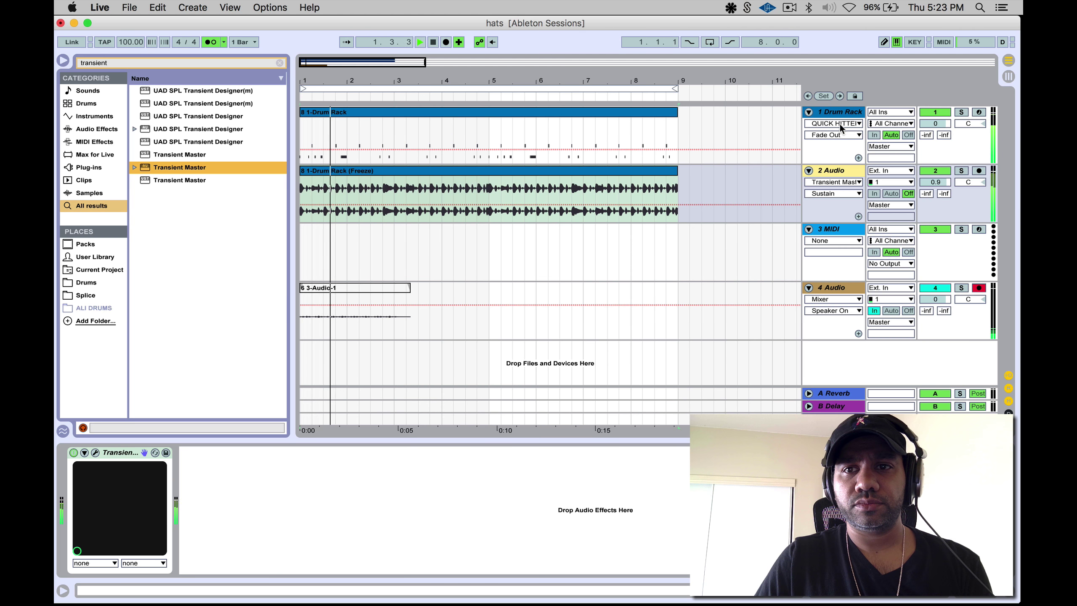
left_click_drag(934, 182, 935, 192)
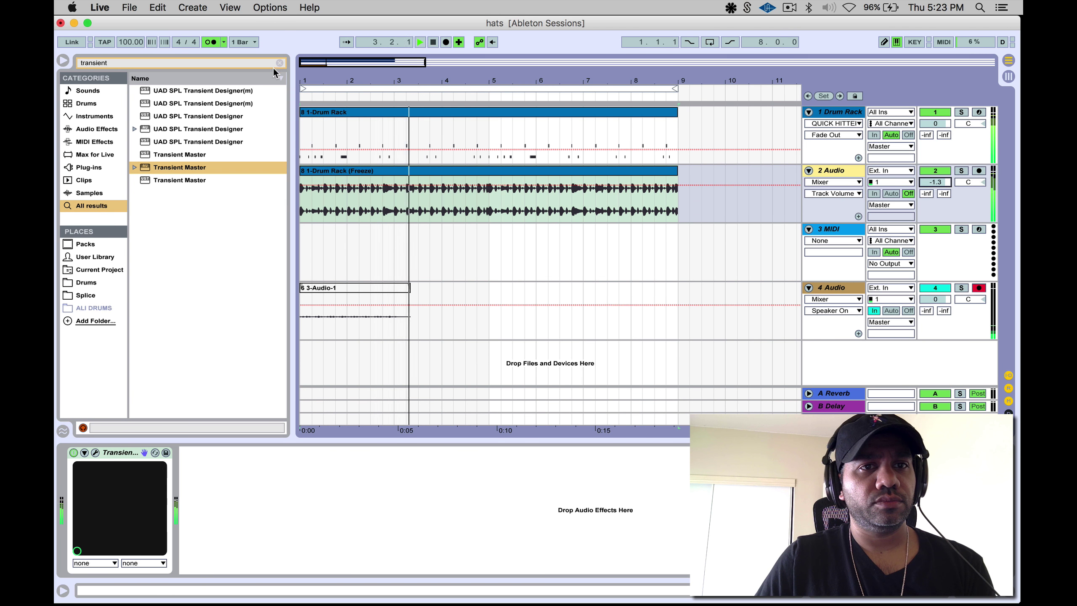
Step: Open the Drum Rack clip, add a zoid_snare_post hit at 1.4, and listen to it with the beat
left_click(827, 112)
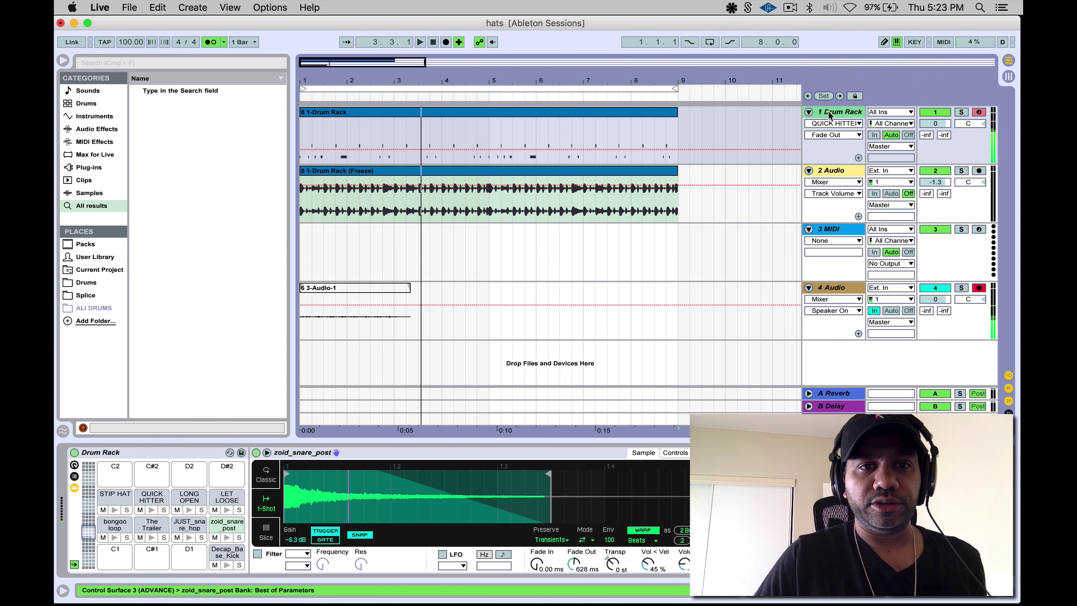
double_click(380, 128)
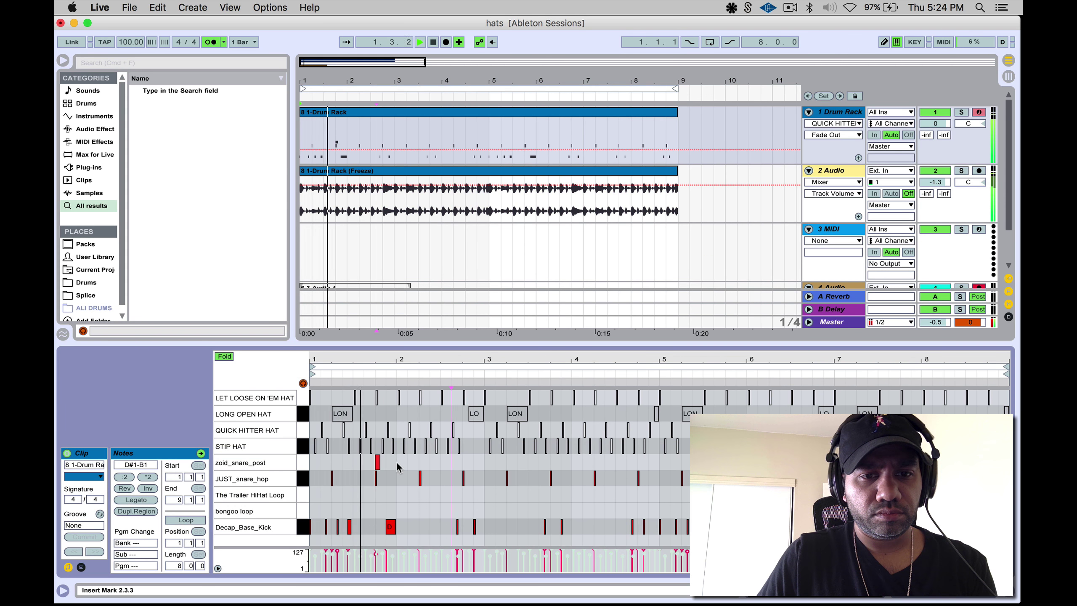
left_click(397, 467)
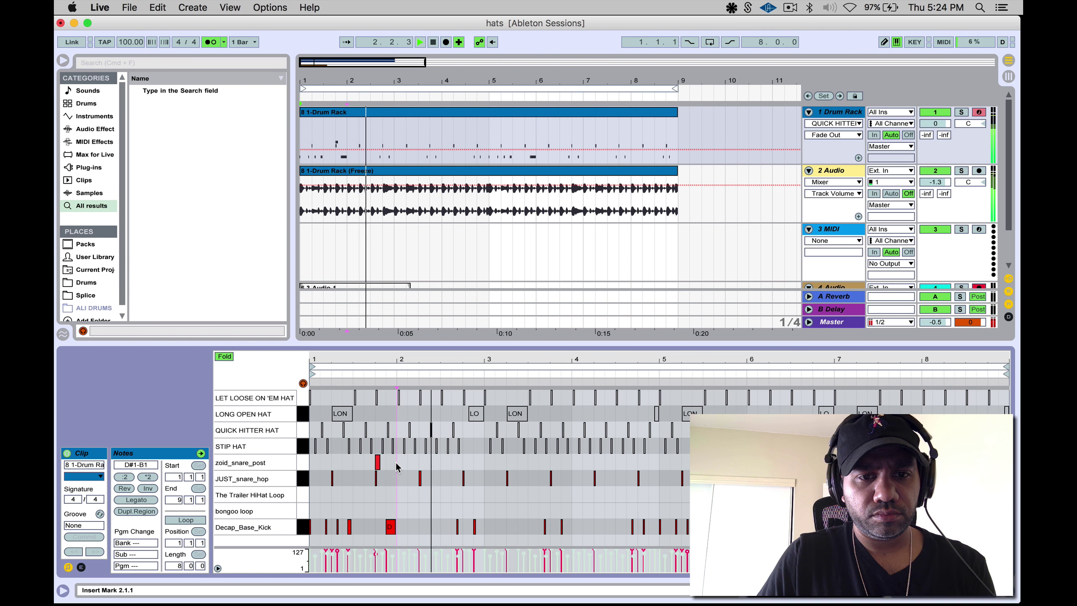
Step: Duplicate the zoid_snare_post hit onto beat 4 of every bar across the eight-bar clip, and save the set
left_click(377, 461)
key("super+d")
key("super+d")
key("super+d")
key("super+d")
key("super+d")
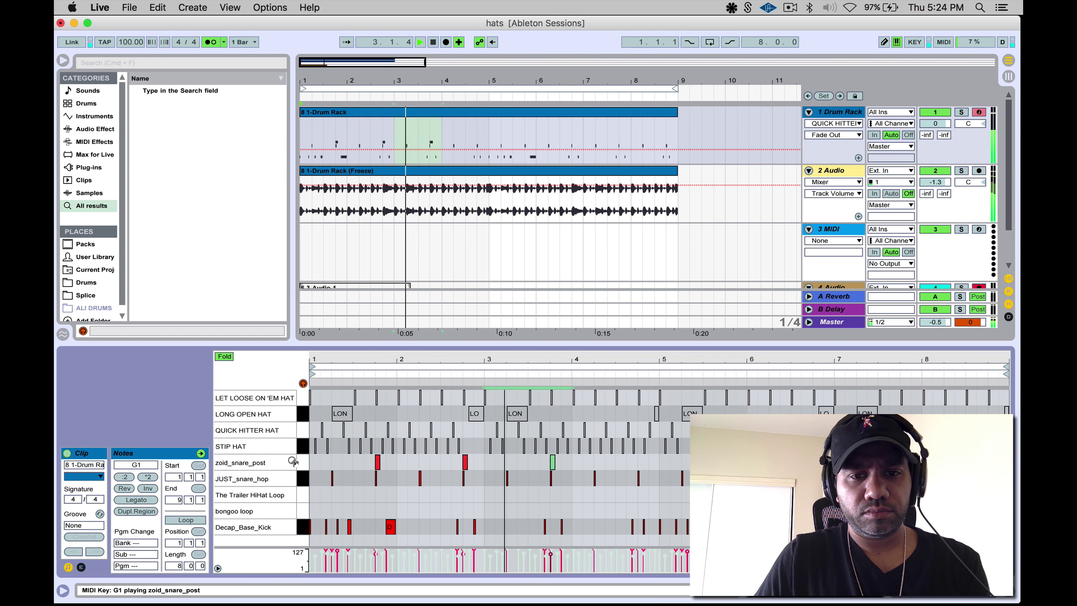
key("super+d")
key("super+d")
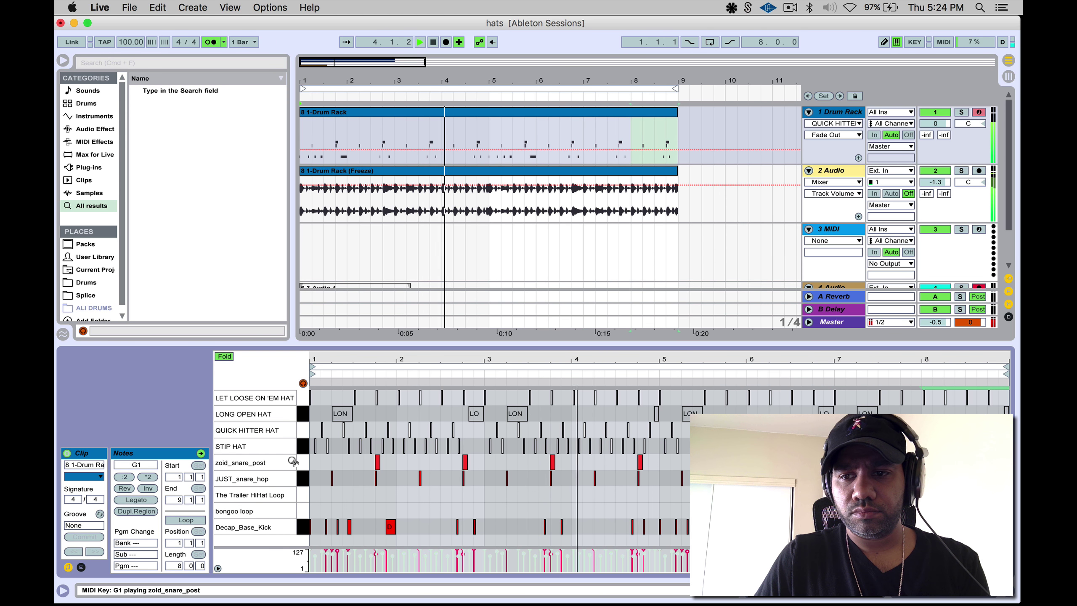
key("super+s")
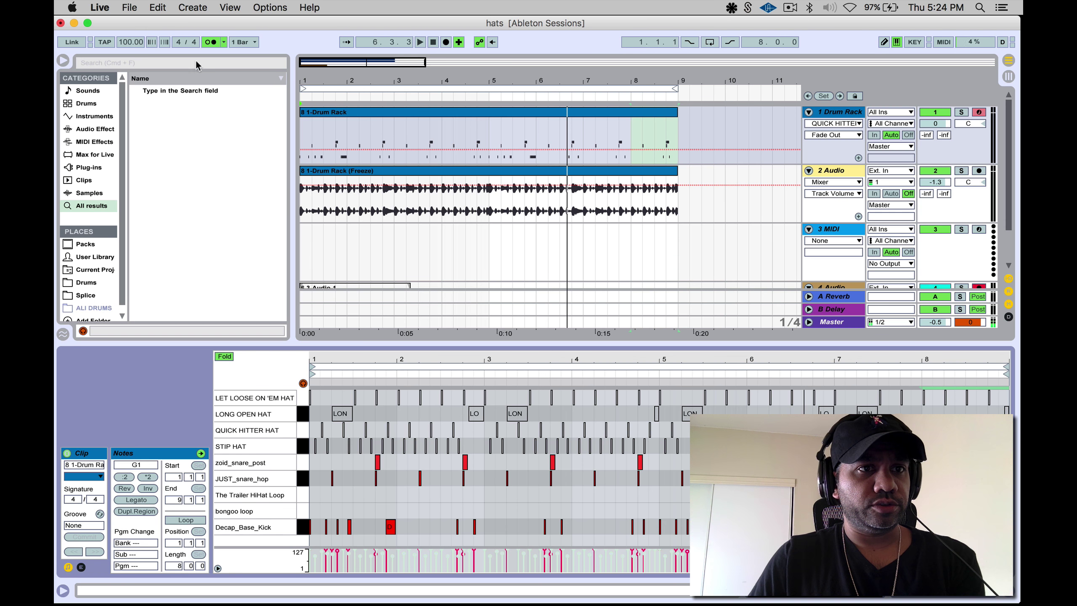
Step: Search the browser for "bongo loop", audition the results, and place bongoo loop.wav at 1.1.1 on track 3
left_click(175, 63)
type("bongo")
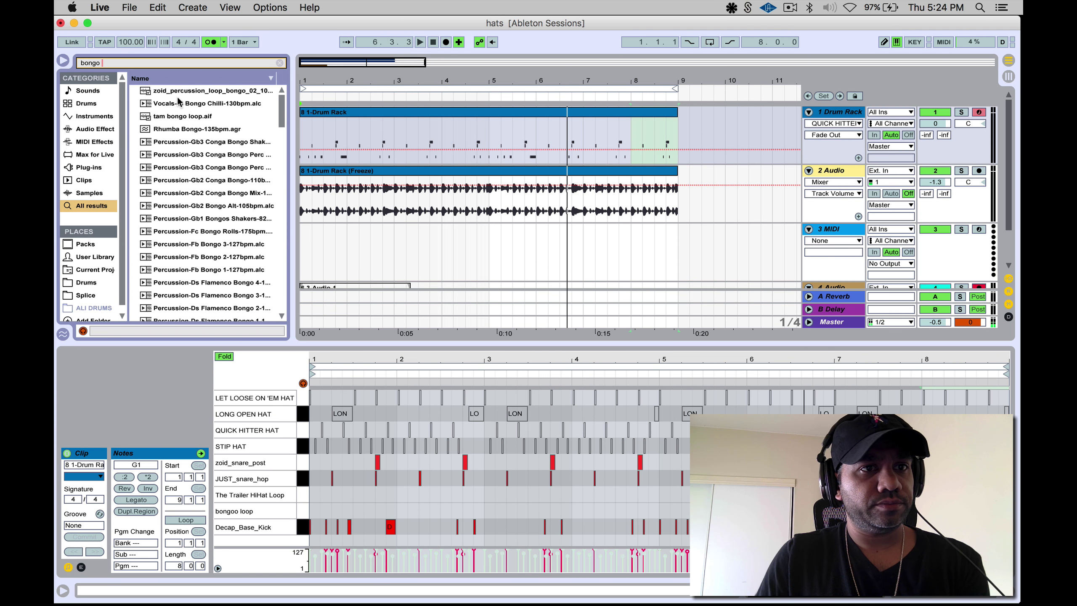
type(" loop")
left_click(166, 90)
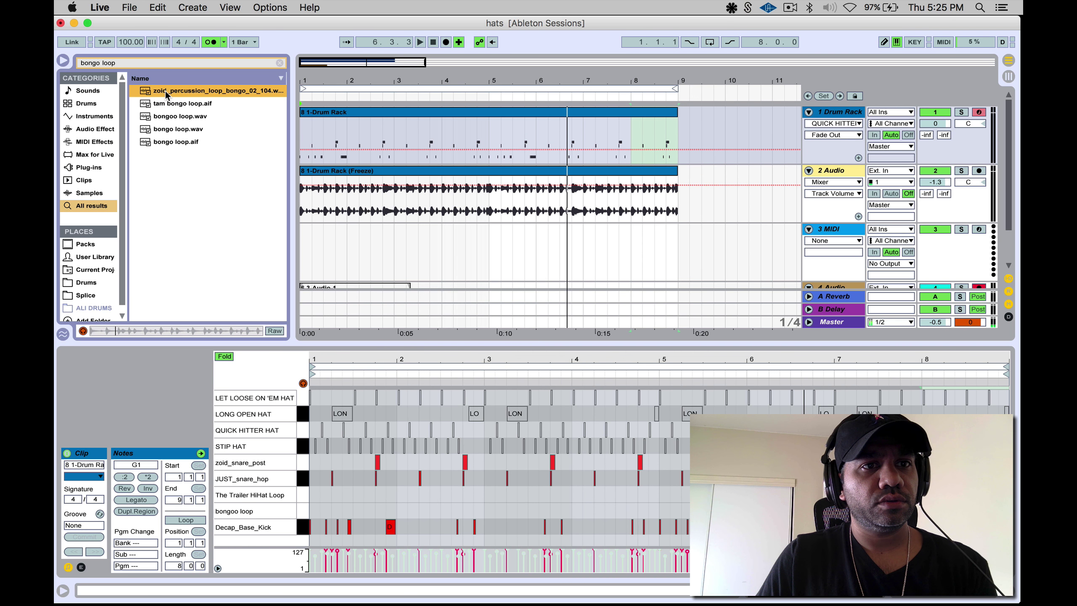
left_click(168, 119)
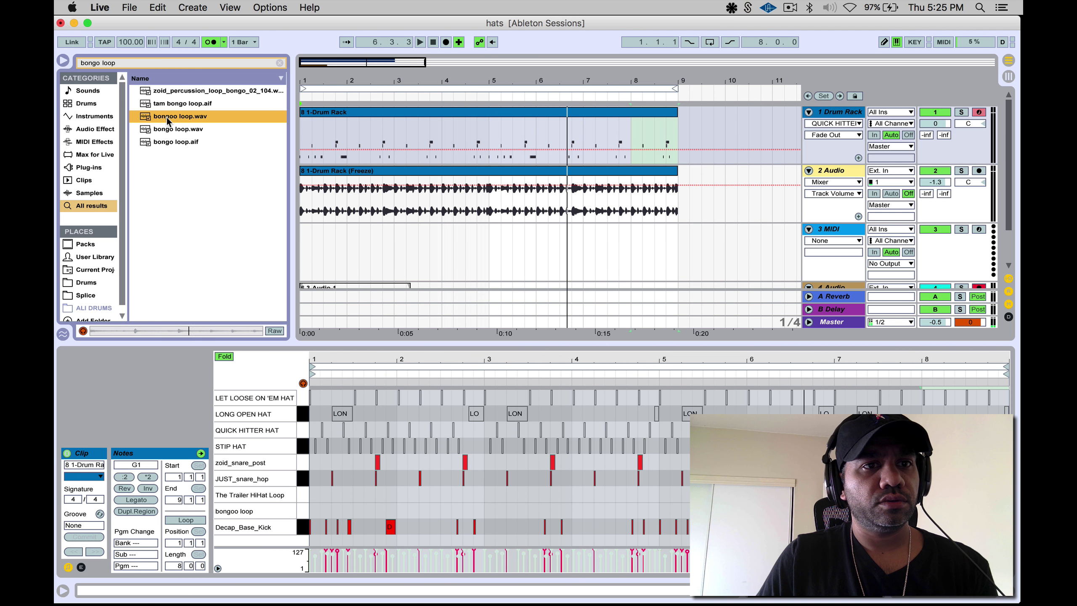
left_click_drag(276, 140, 307, 241)
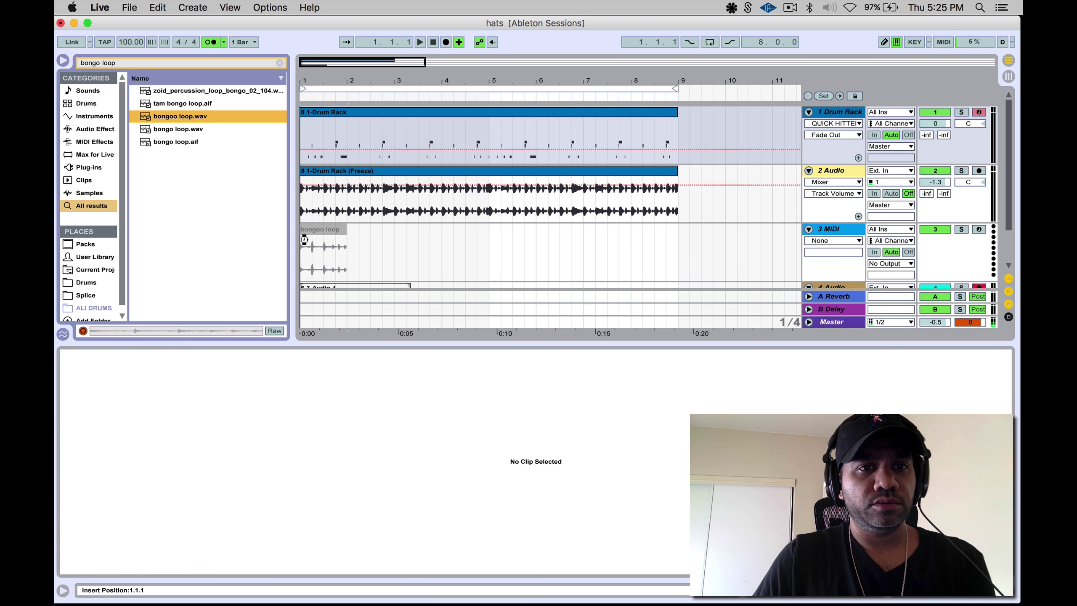
Step: Listen to the bongo loop with the beat and delete its second half from 1.3 onward
left_click_drag(312, 73, 312, 127)
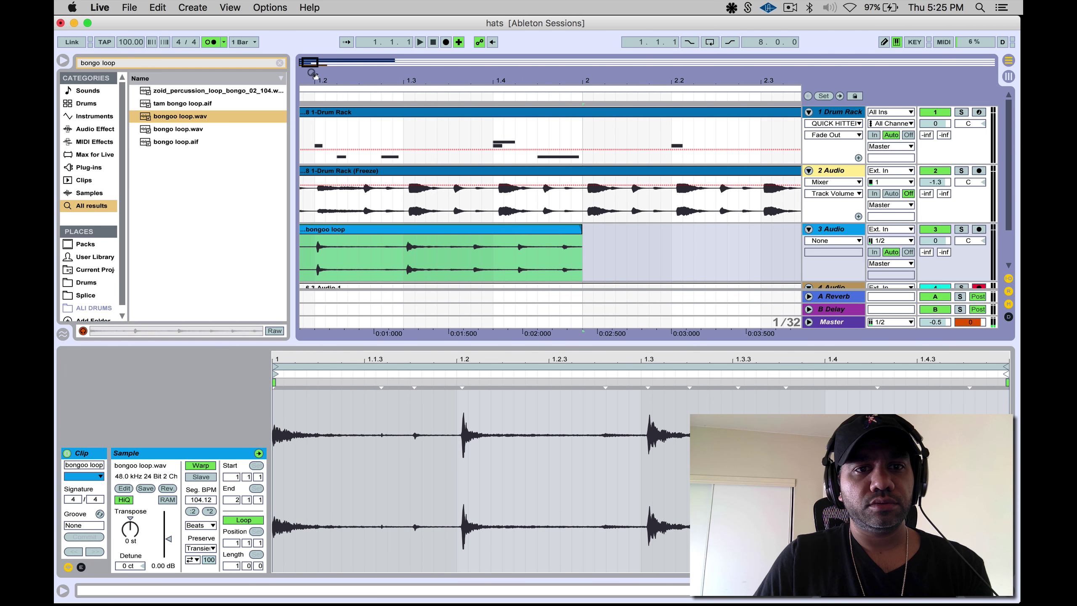
key("space")
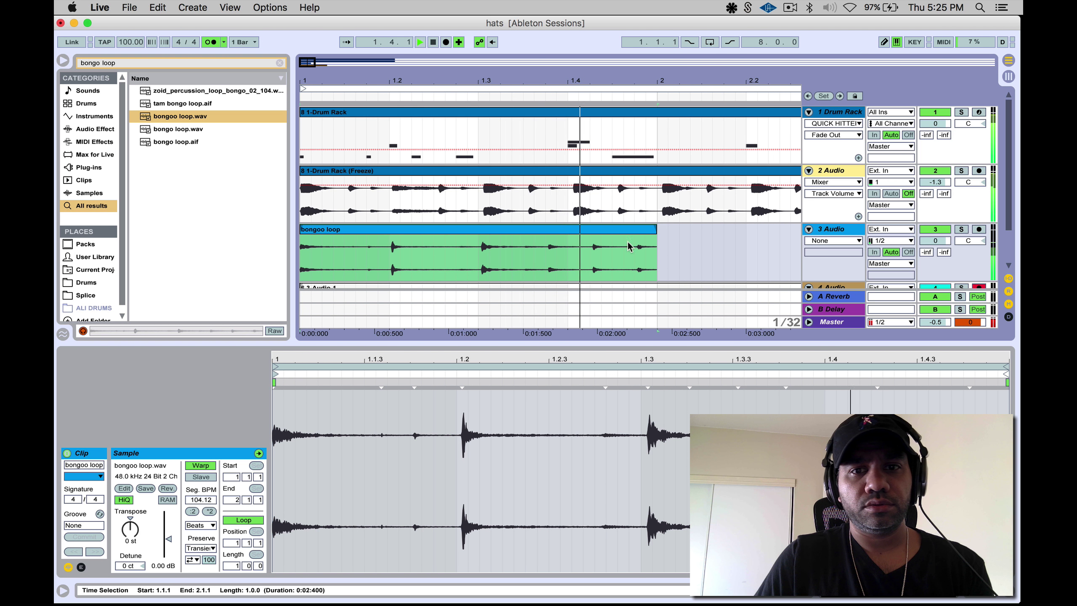
key("space")
key("space")
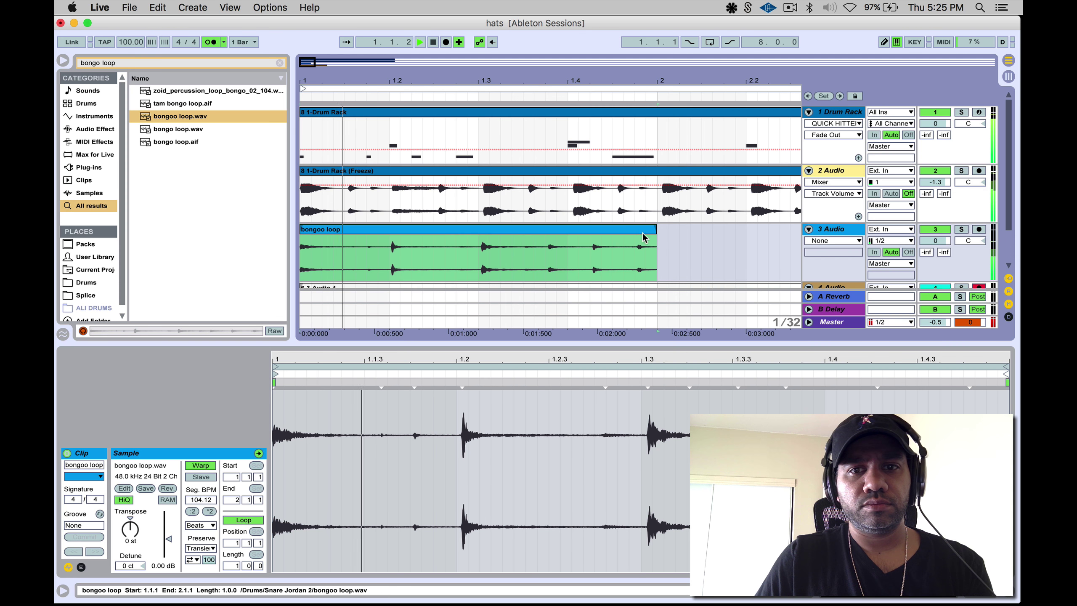
left_click_drag(674, 248, 481, 250)
key("Delete")
Step: Duplicate the two-beat bongo clip repeatedly to fill all eight bars of track 3, and play it from the start
left_click(465, 228)
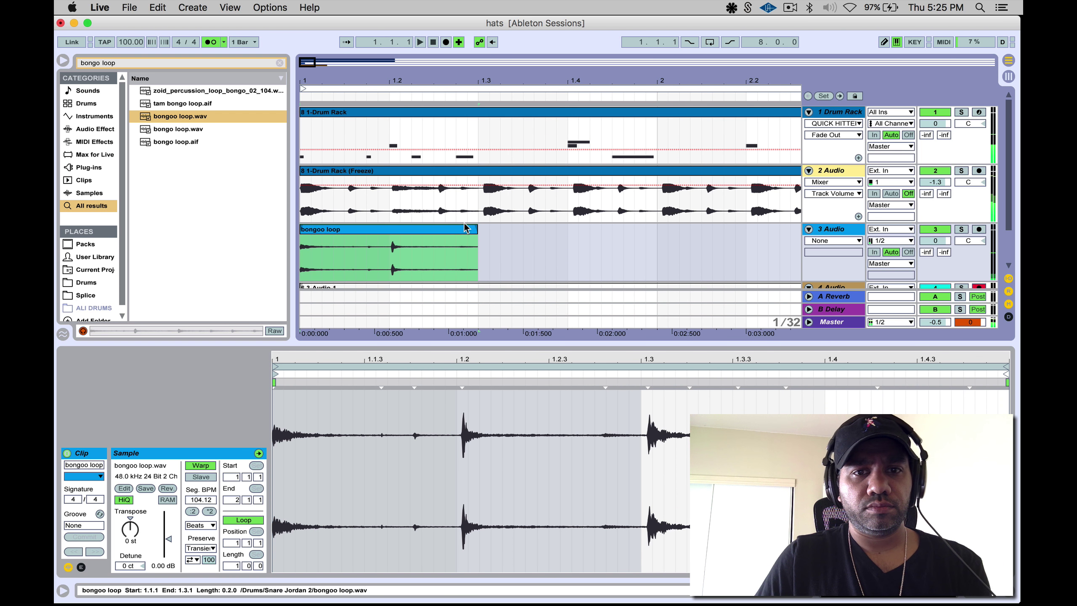
key("super+d")
key("super+d")
key("super+d")
left_click_drag(336, 92, 336, 83)
key("super+d")
key("super+d")
key("super+d")
key("super+d")
key("super+d")
key("super+d")
key("super+d")
key("super+d")
key("super+d")
key("super+d")
key("super+d")
key("super+d")
left_click(301, 269)
key("space")
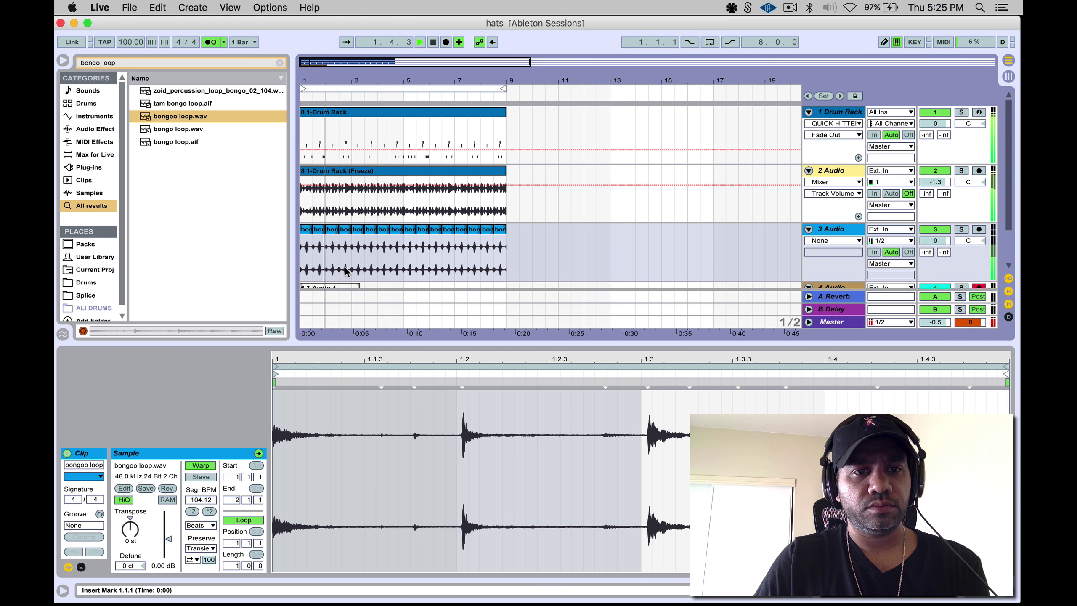
Step: Lower the bongo track volume to -6.3 dB, save the set, and lower the 2 Audio hat track to -3.7 dB
left_click_drag(935, 241, 935, 260)
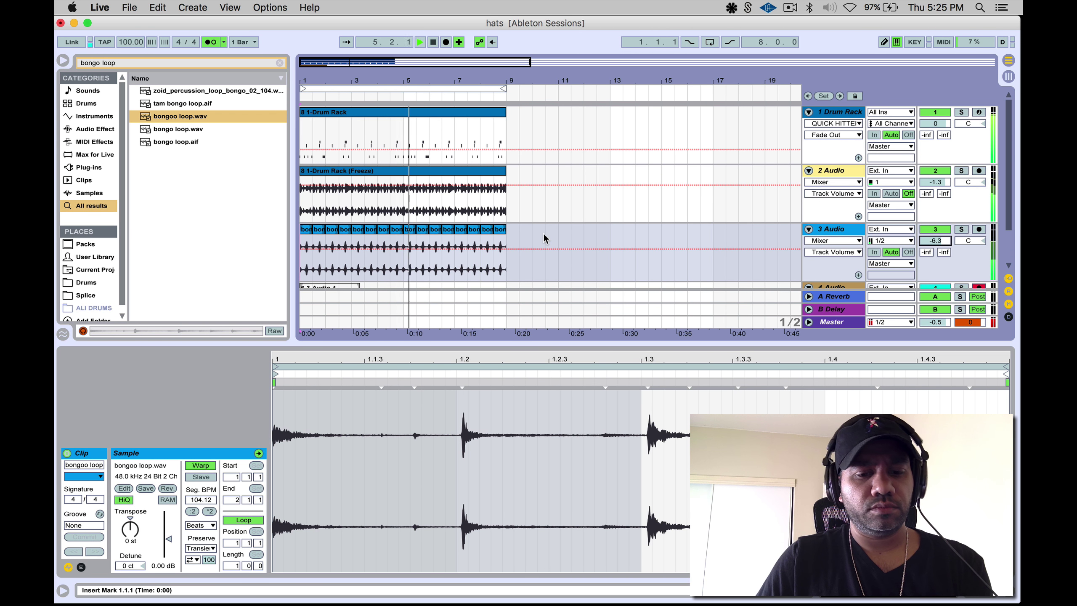
key("super+s")
left_click_drag(935, 182, 935, 188)
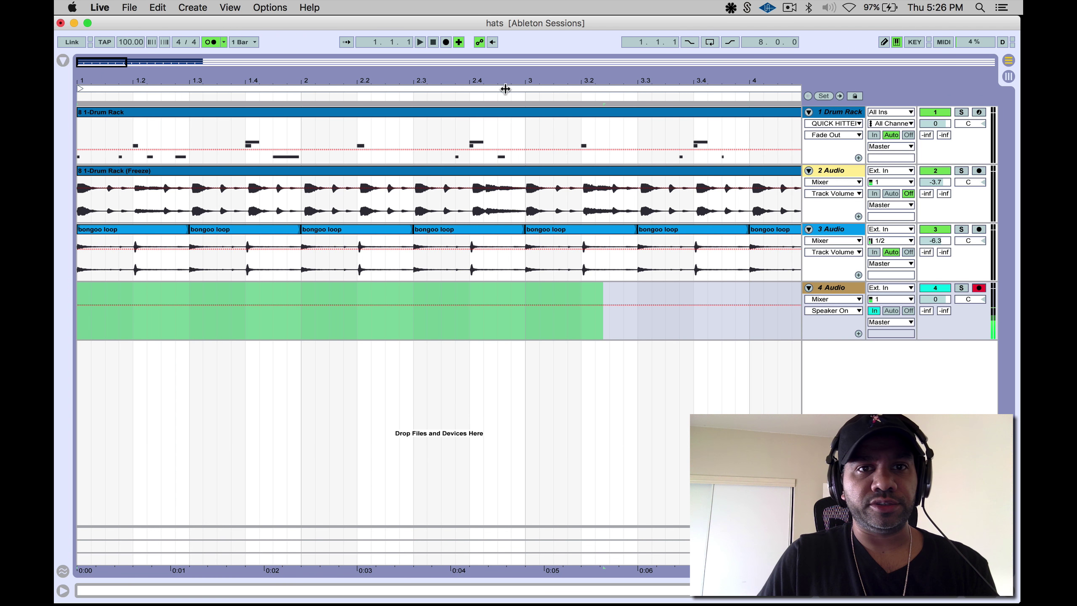
Step: Place the insert marker at 9.1.1 on the bongo track, at the end of the eight-bar loop
left_click_drag(487, 88, 487, 91)
key("minus")
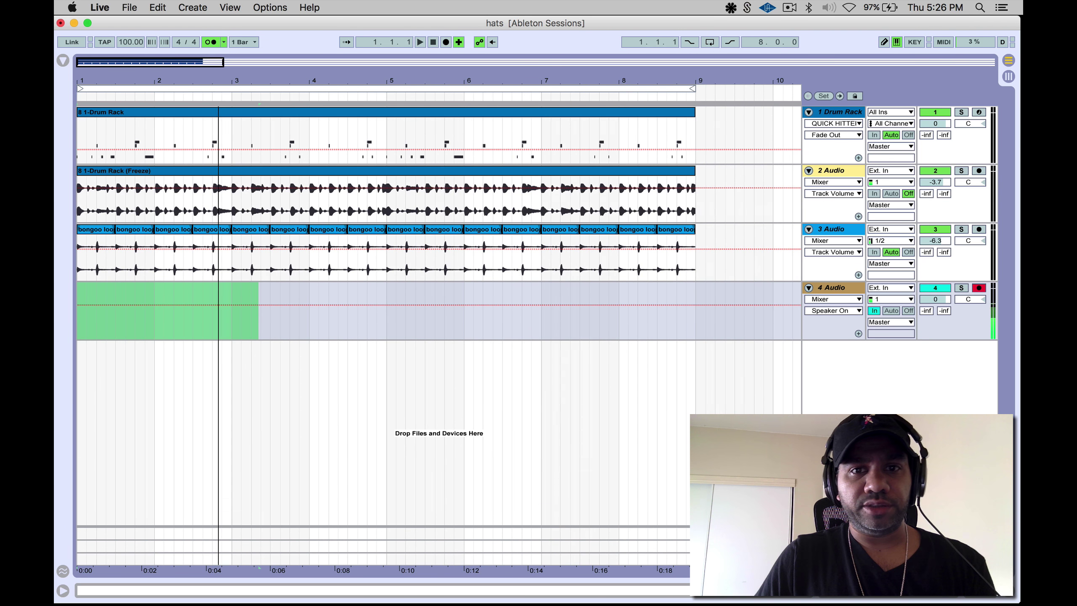
left_click(694, 264)
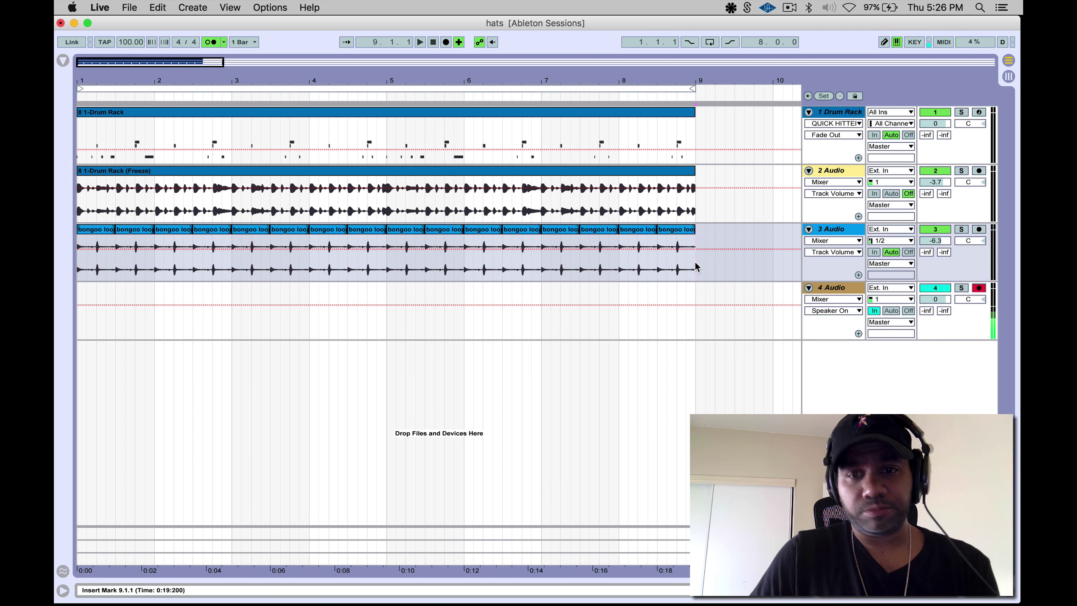
Step: Play the eight-bar loop from the start and raise the bongo track volume to -5.7 dB
left_click(224, 90)
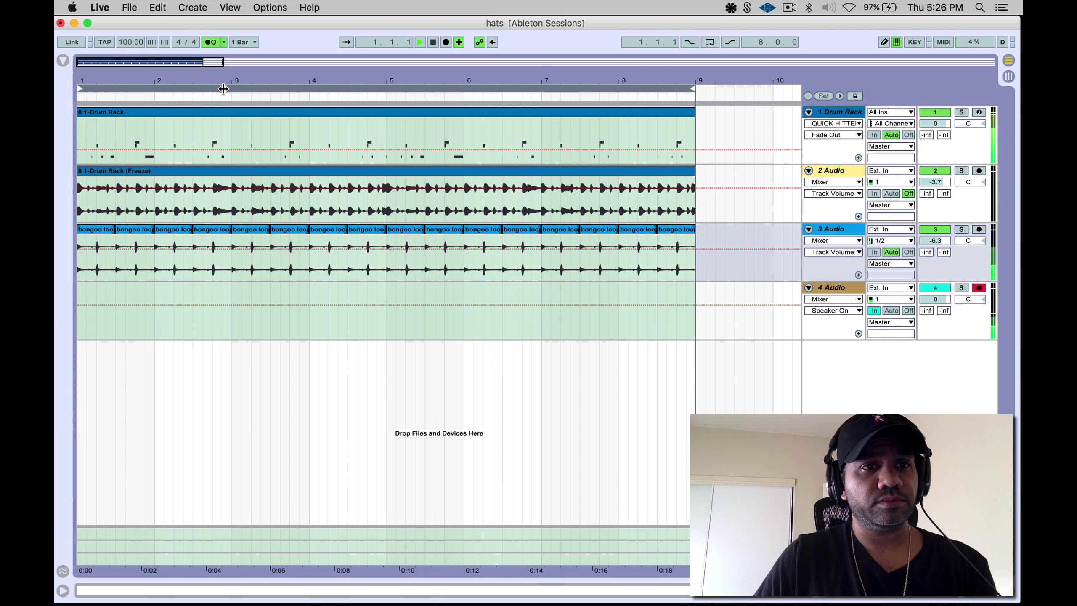
key("space")
left_click_drag(935, 240, 935, 235)
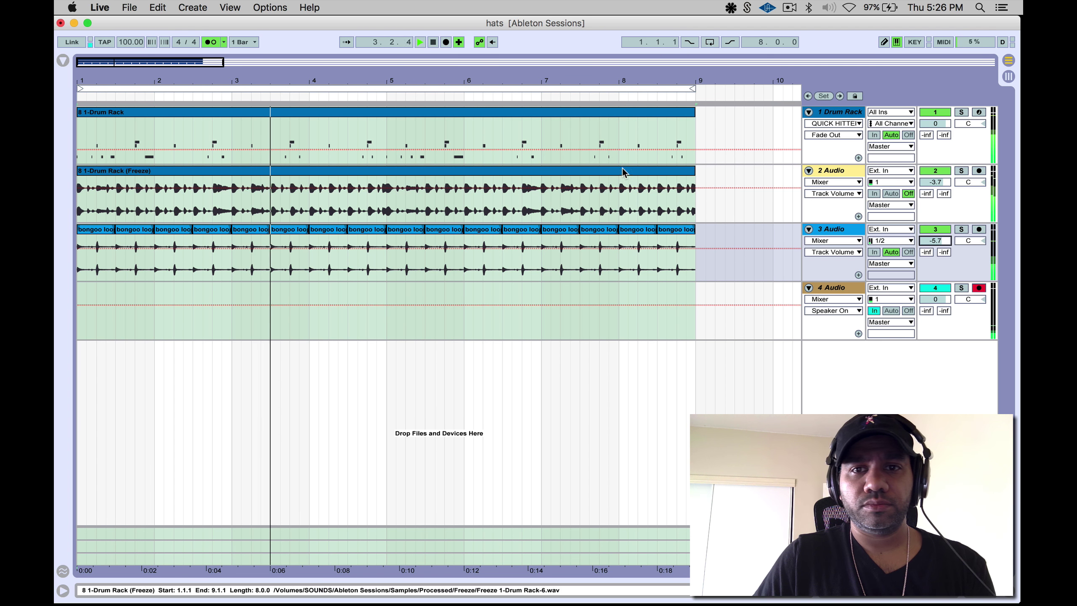
key("space")
Step: Nudge the bounced hat clip on the 2 Audio track very slightly later than 1.1.1
left_click(559, 179)
left_click(467, 171)
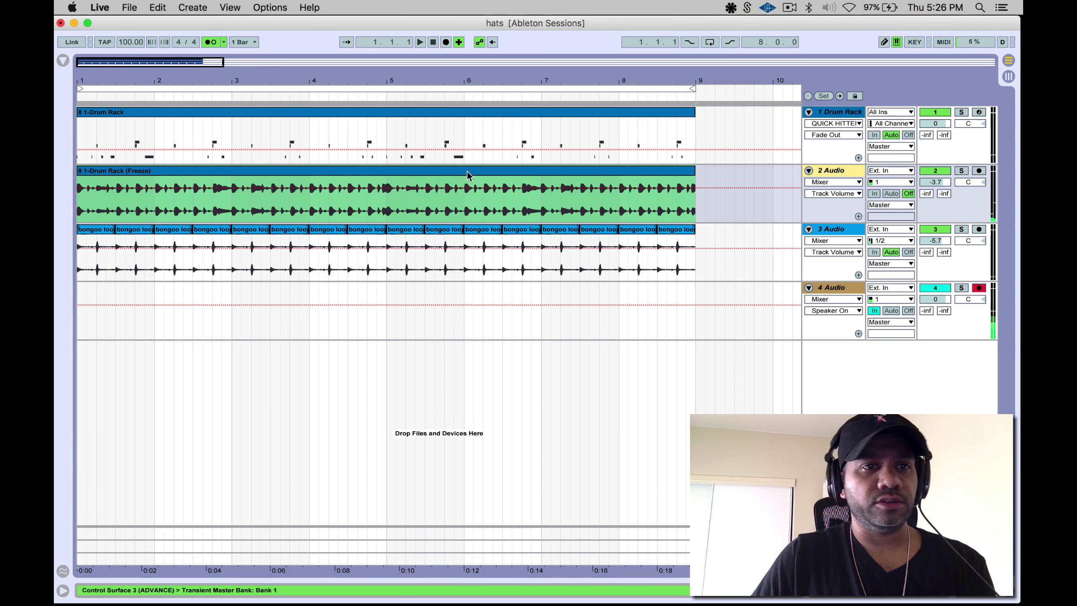
key("plus")
key("plus")
key("plus")
key("plus")
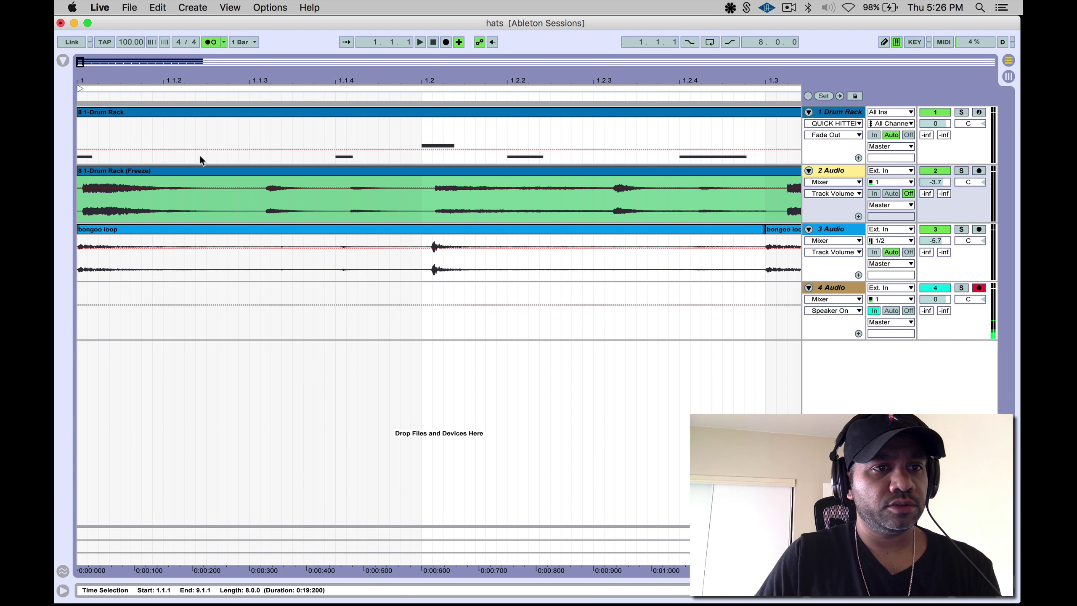
left_click_drag(118, 168, 118, 172)
Step: Listen to the beat from the start to check the timing of the nudged hats against the drums and bongos
key("space")
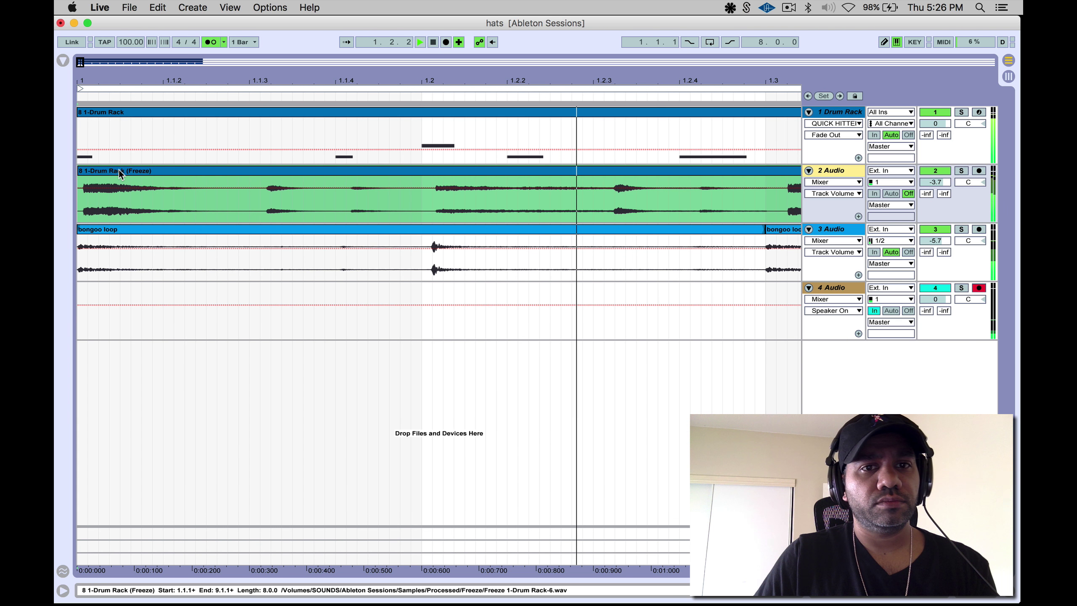
left_click_drag(301, 74, 300, 87)
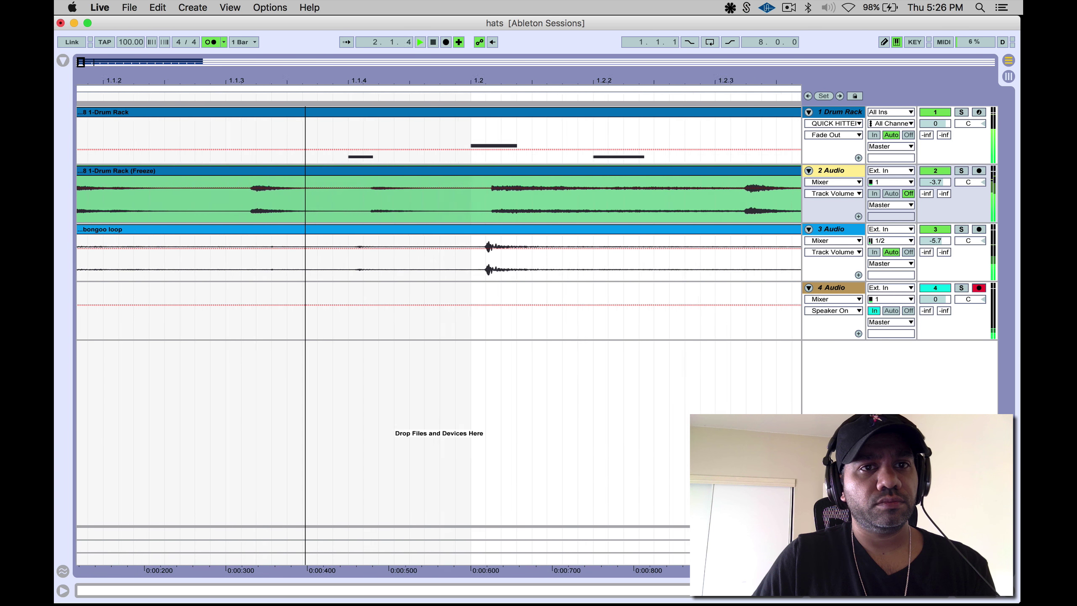
key("minus")
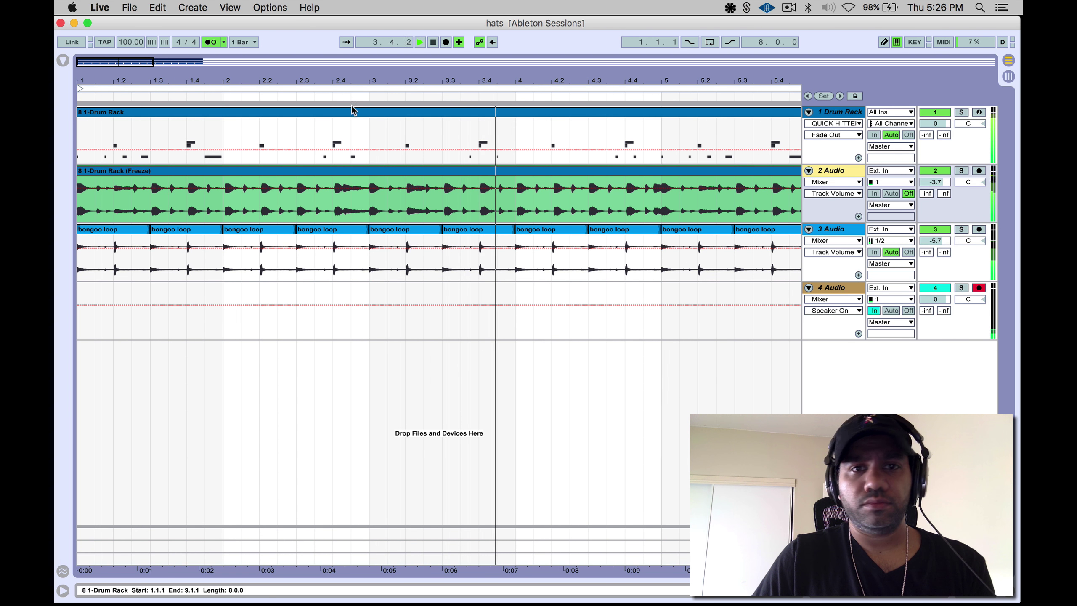
key("minus")
key("minus")
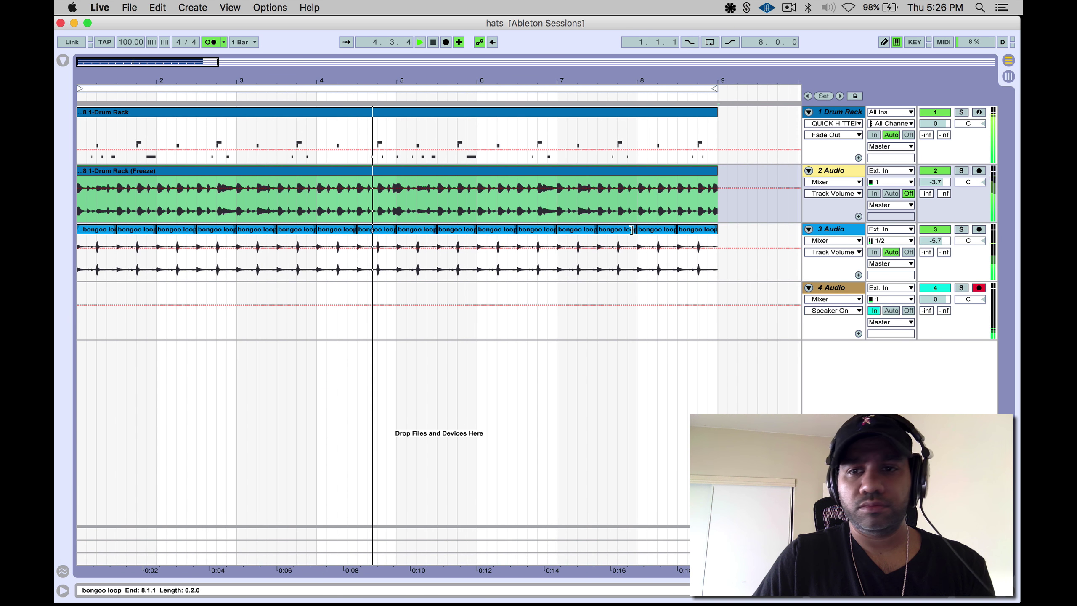
key("space")
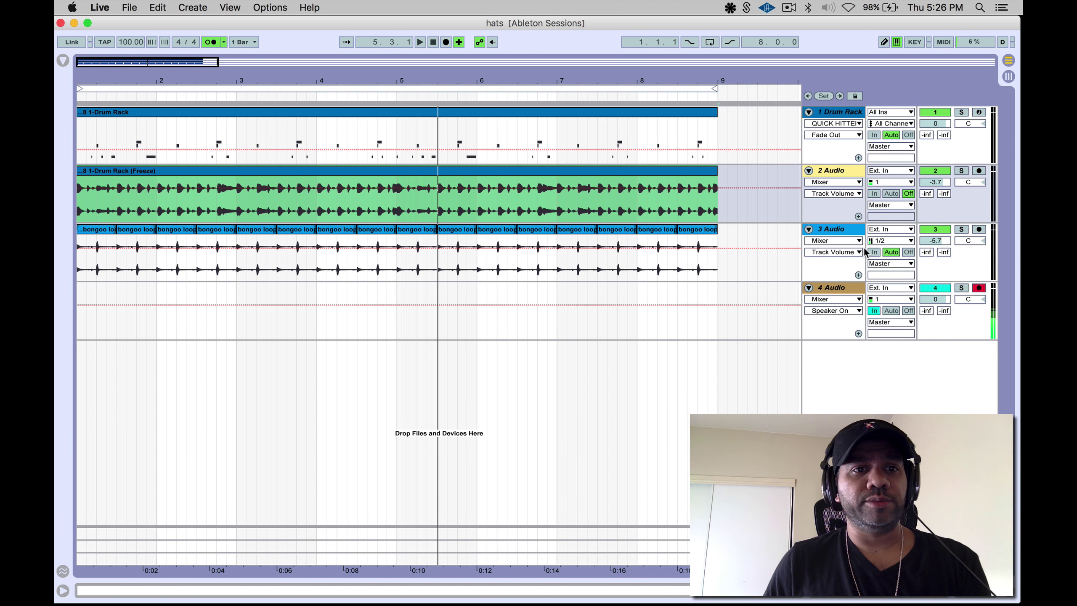